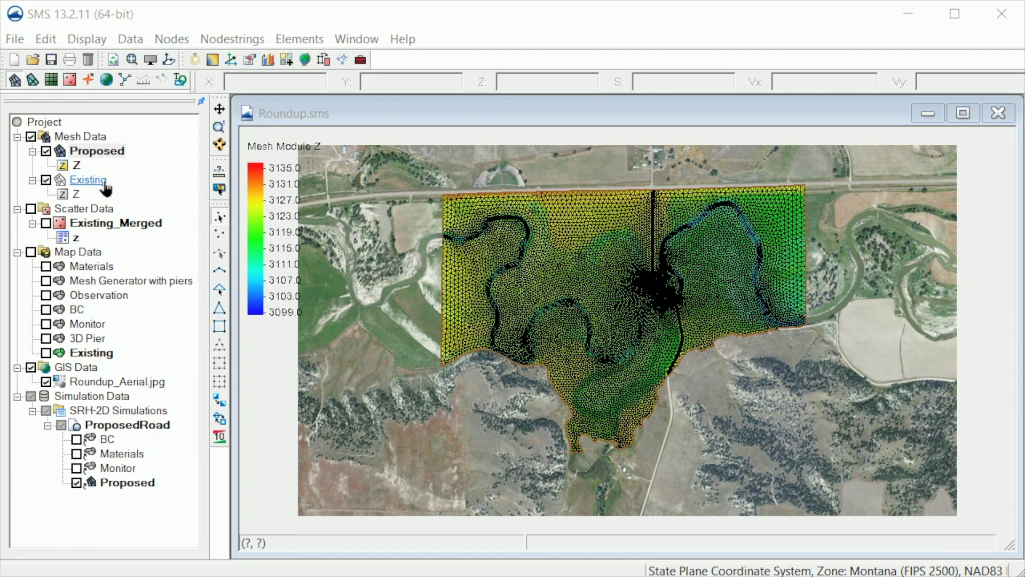
Step: Make the Existing mesh active, showing its 3102.7–3146.7 elevation contours over the aerial image
click(91, 180)
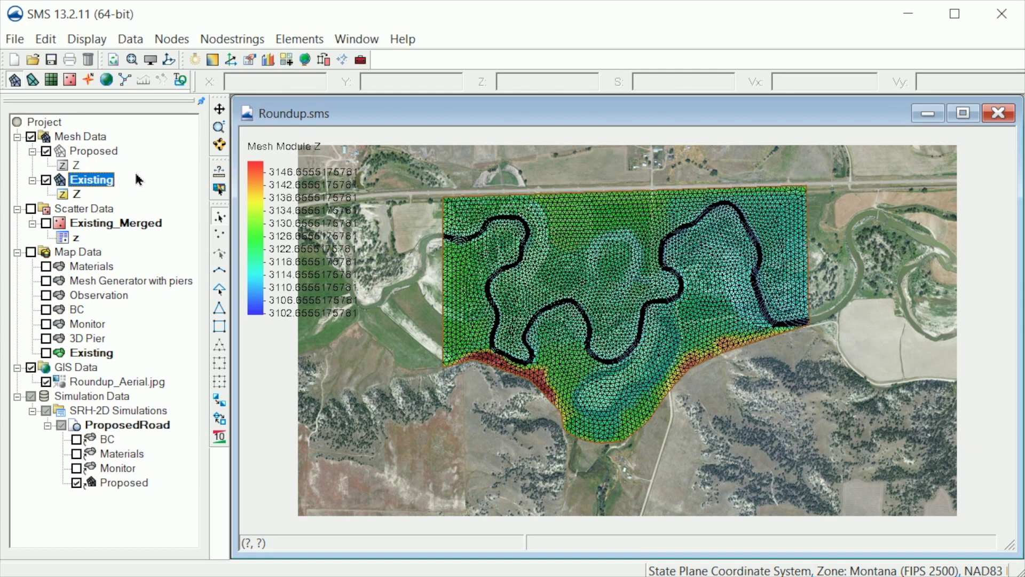
Step: Zoom in on the river channel near the bridge crossing to see its narrow quad elements
click(219, 128)
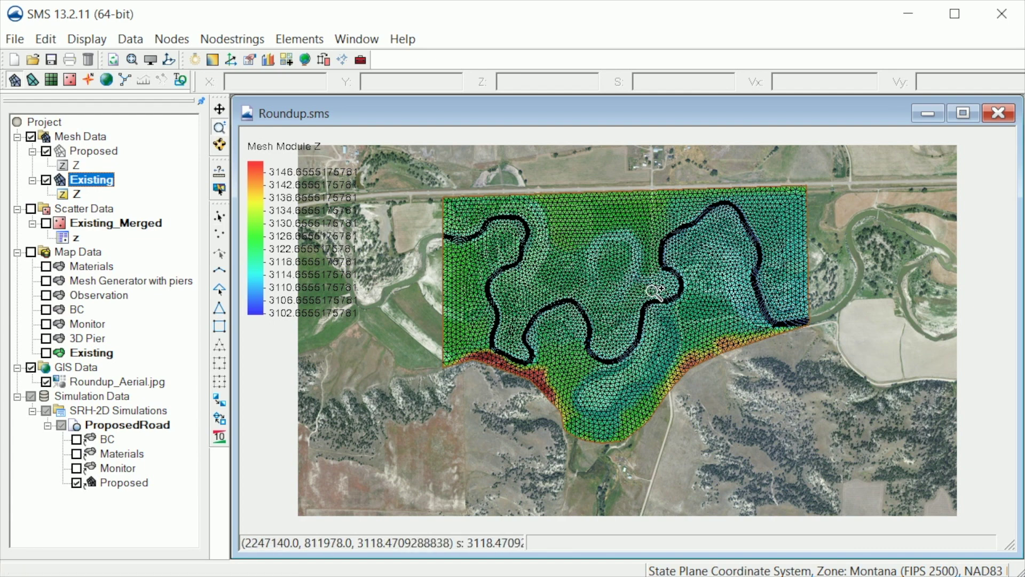
drag(654, 302, 690, 314)
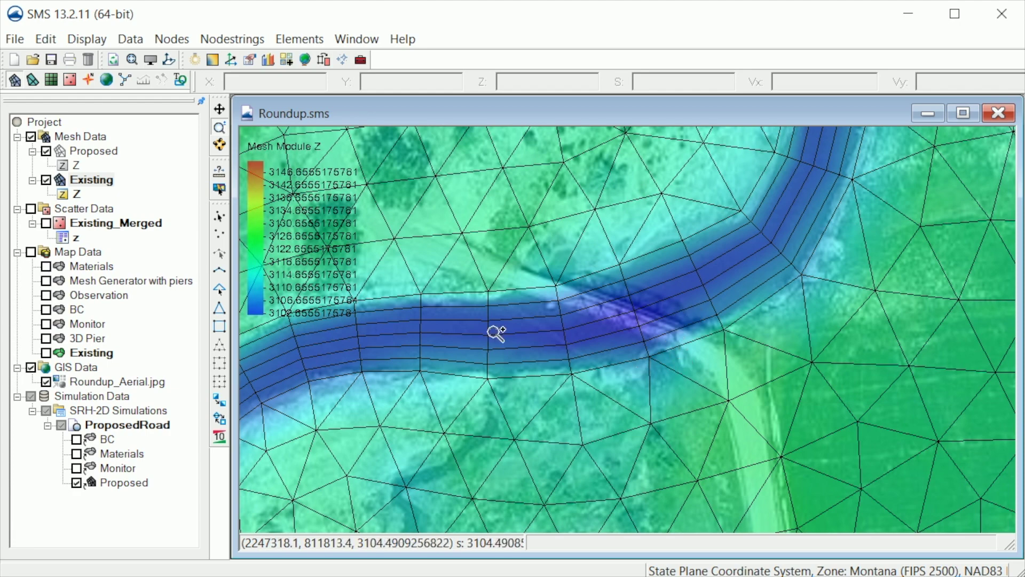
Step: Import bridge.dwg from the Lesson 10 folder as CAD Data
click(33, 60)
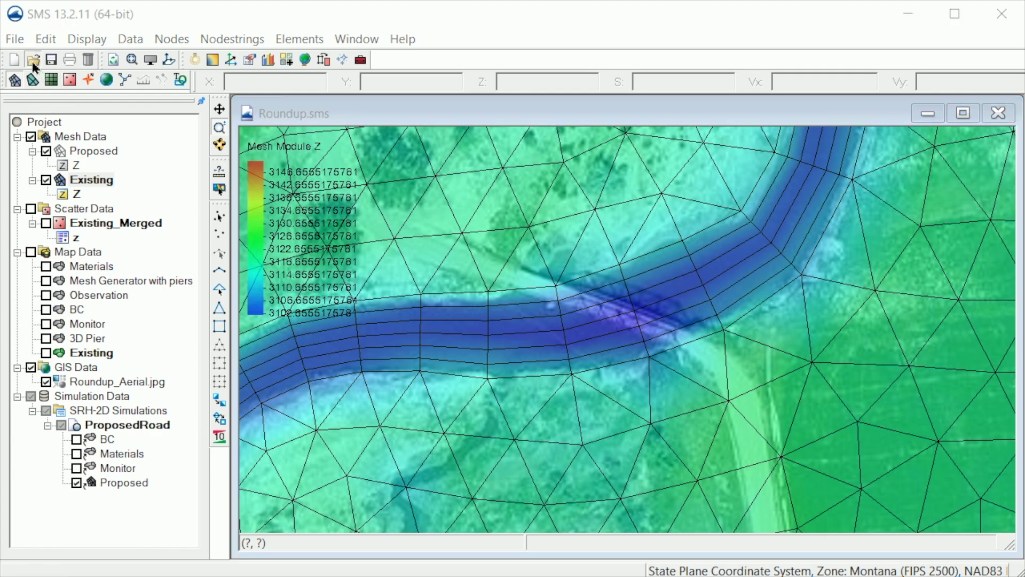
click(433, 255)
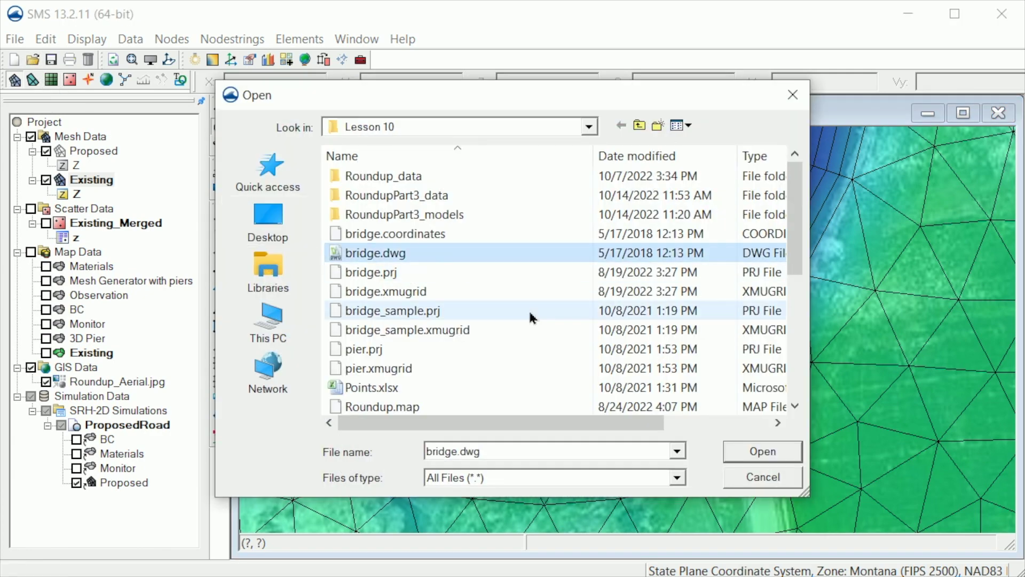
click(749, 452)
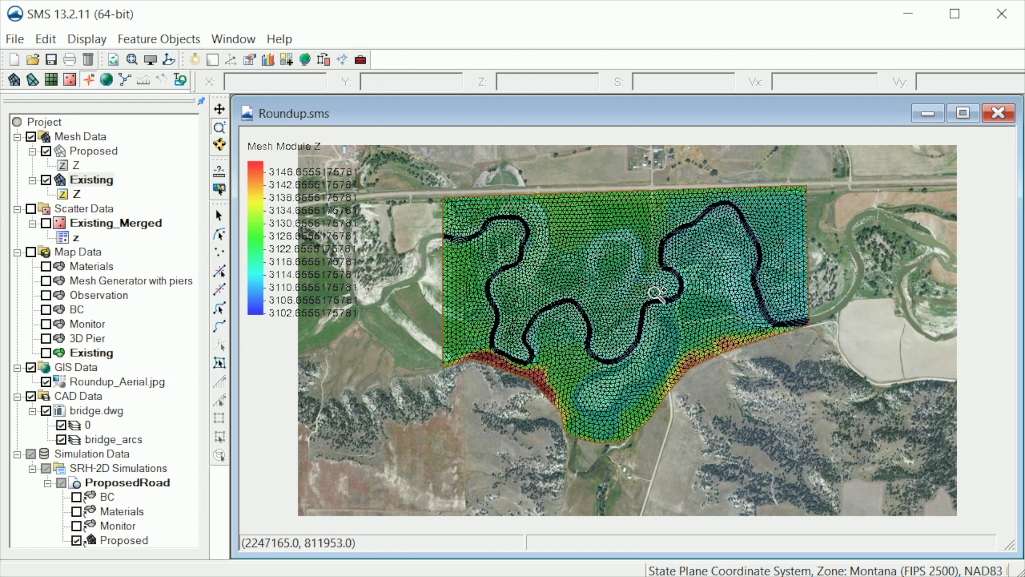
Step: Zoom to the bridge and hide Roundup_Aerial.jpg and the Existing mesh, leaving the bridge outline
drag(671, 301, 689, 318)
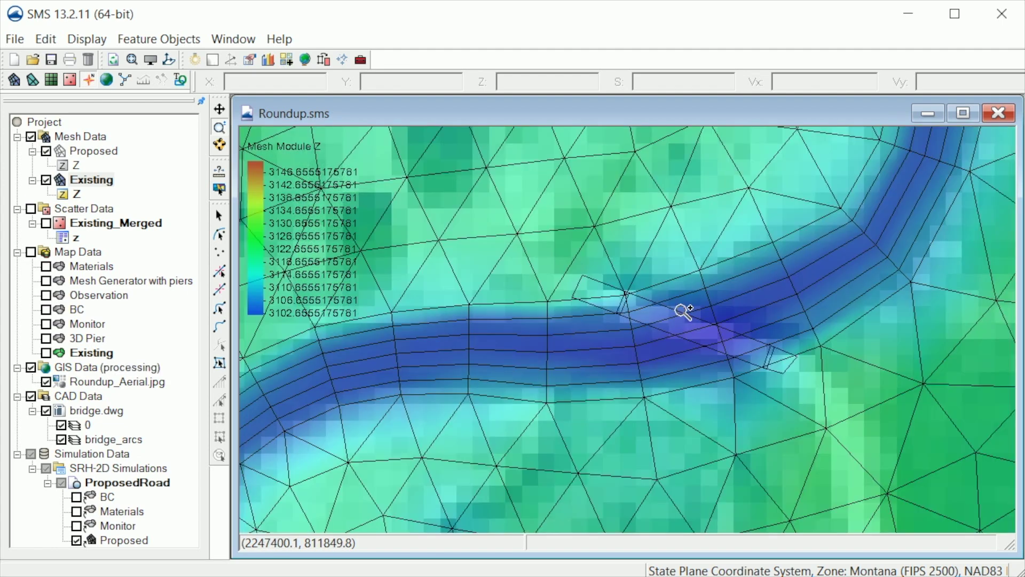
scroll(668, 299, up, 4)
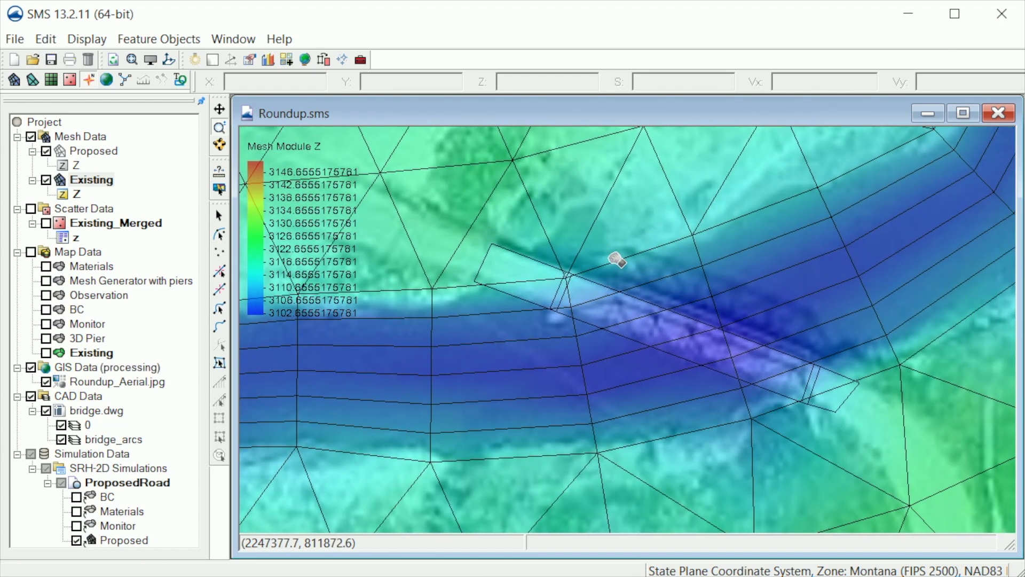
drag(617, 259, 613, 257)
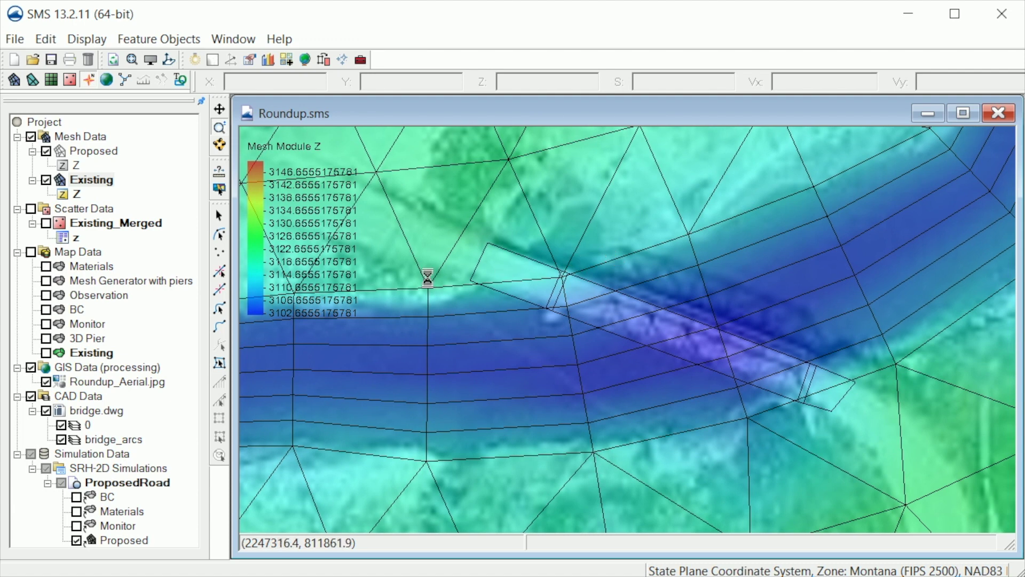
click(46, 381)
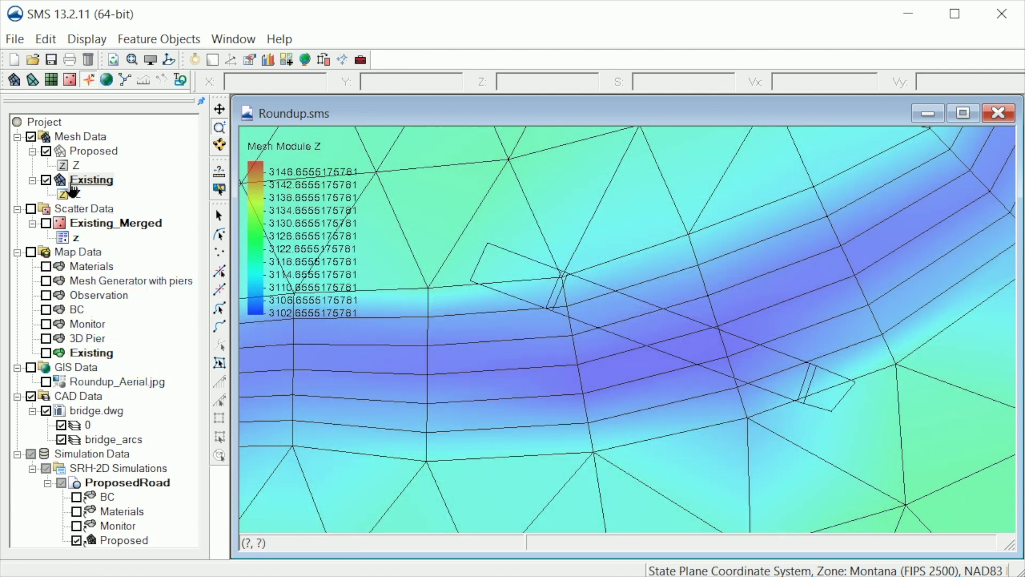
click(47, 181)
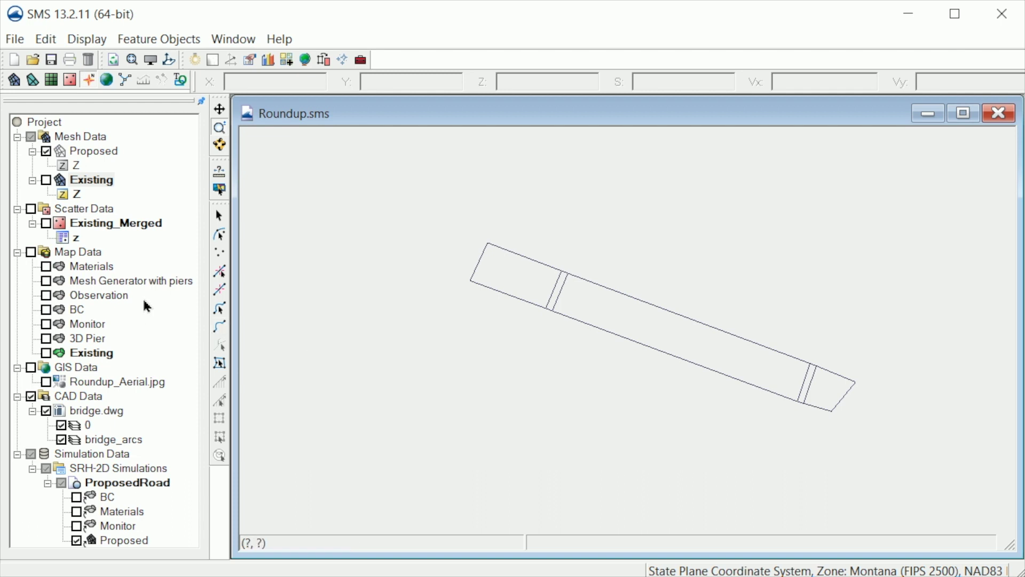
right_click(119, 415)
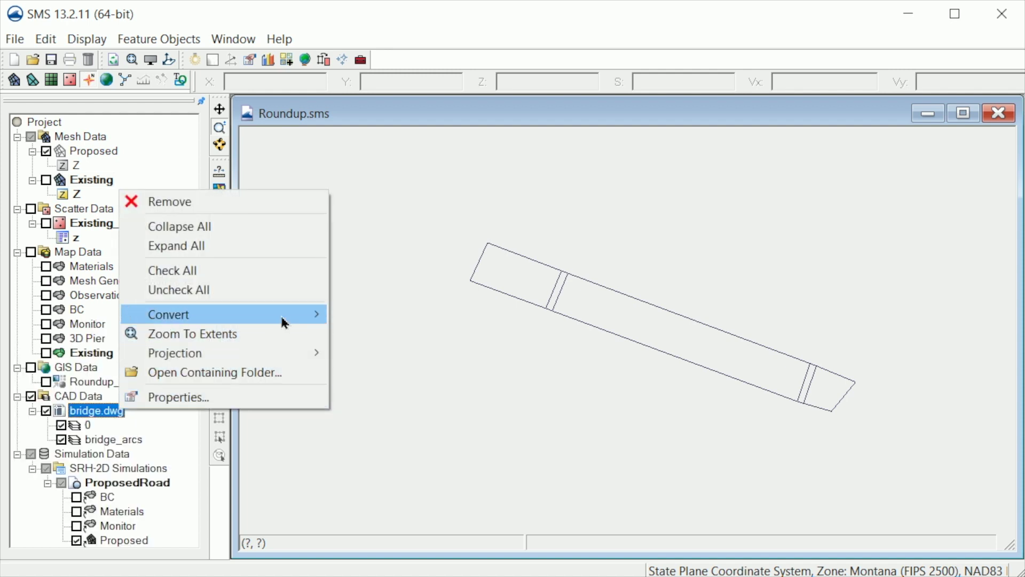
Step: Convert bridge.dwg to feature objects, cleaning with Snap nodes and vertices and Intersect arcs
mouse_move(282, 318)
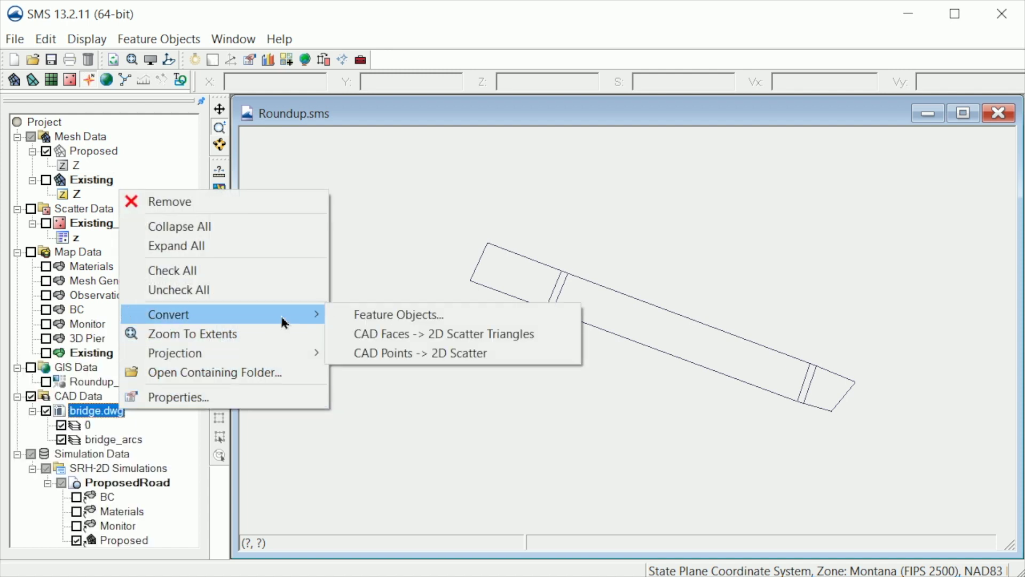
click(494, 316)
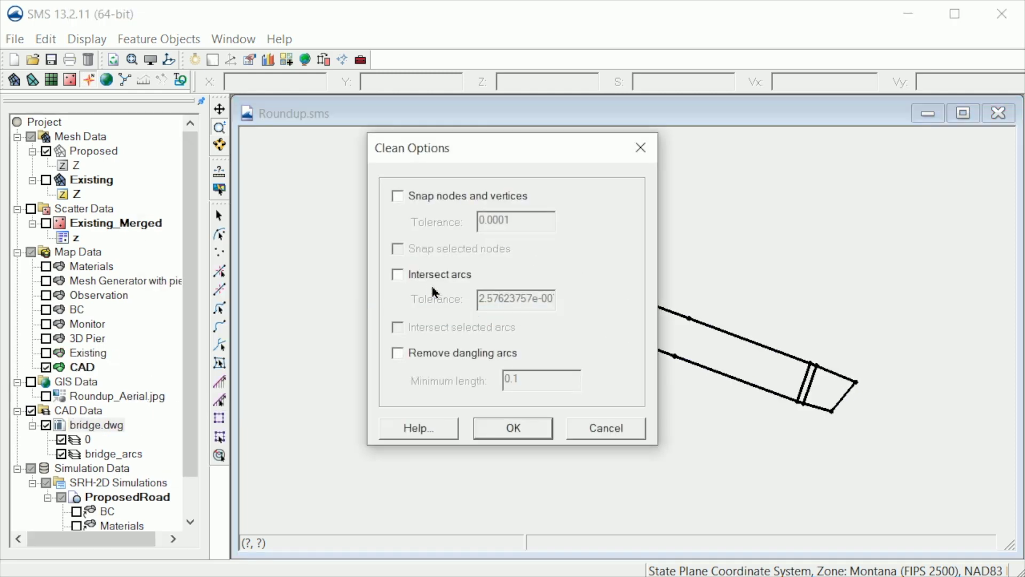
click(398, 197)
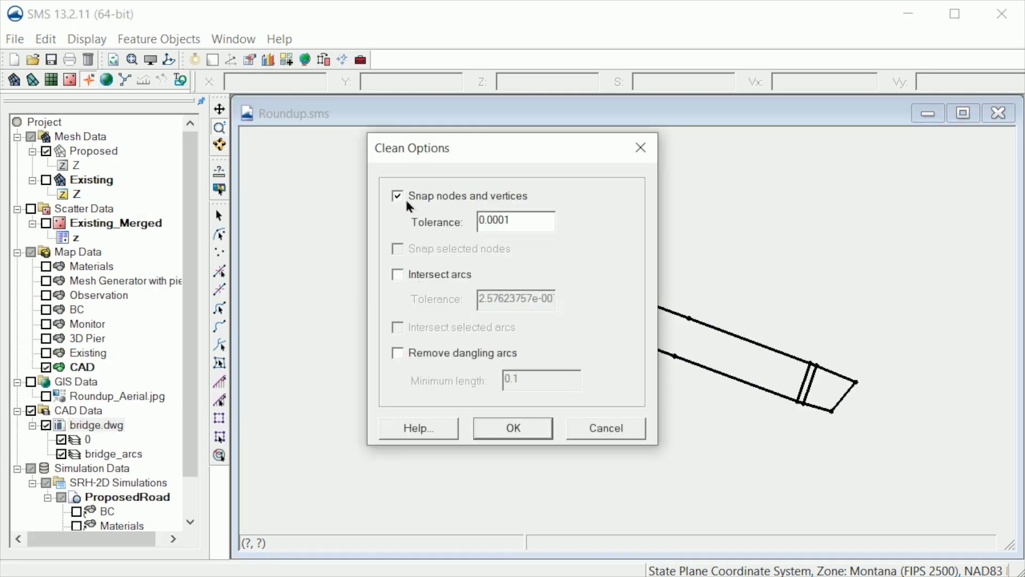
click(396, 275)
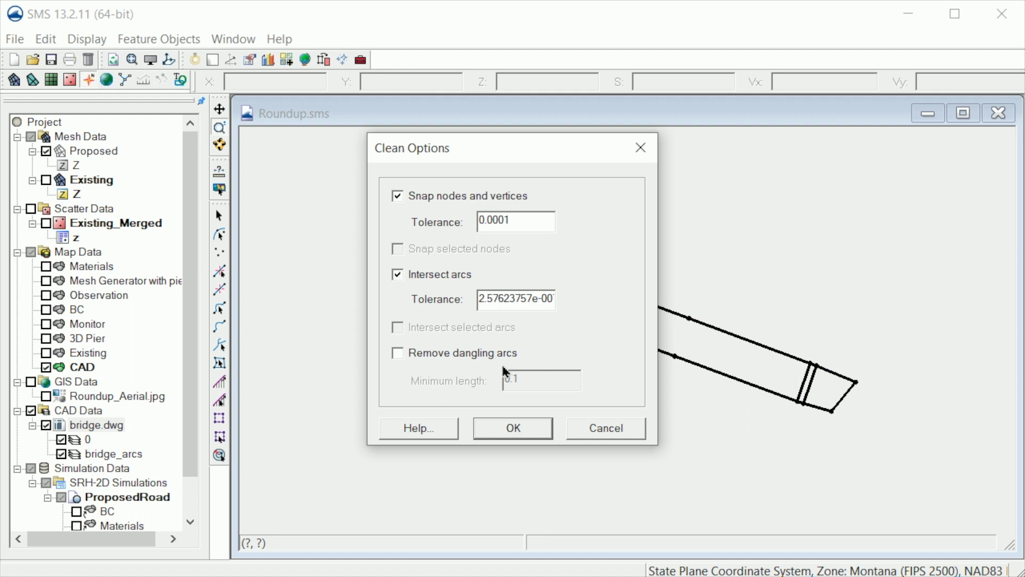
click(515, 428)
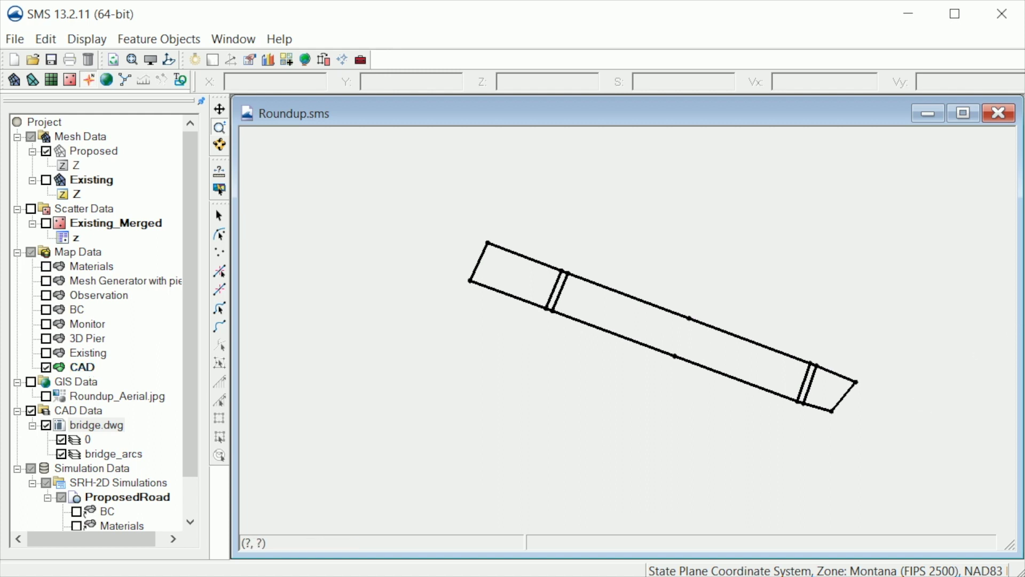
click(96, 353)
Step: Duplicate the Existing coverage and rename the copy to 'Proposed'
right_click(96, 353)
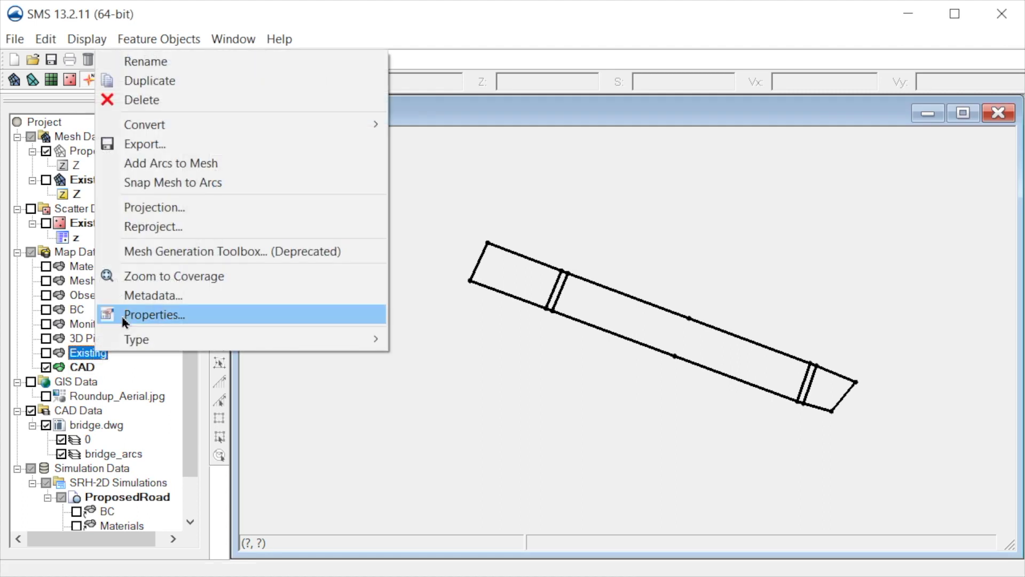
click(186, 81)
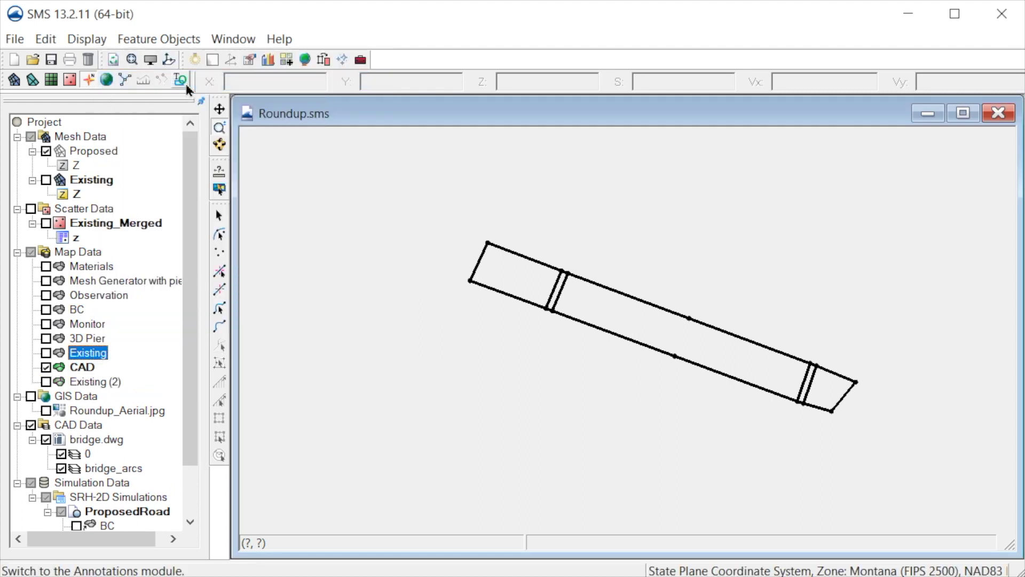
right_click(114, 388)
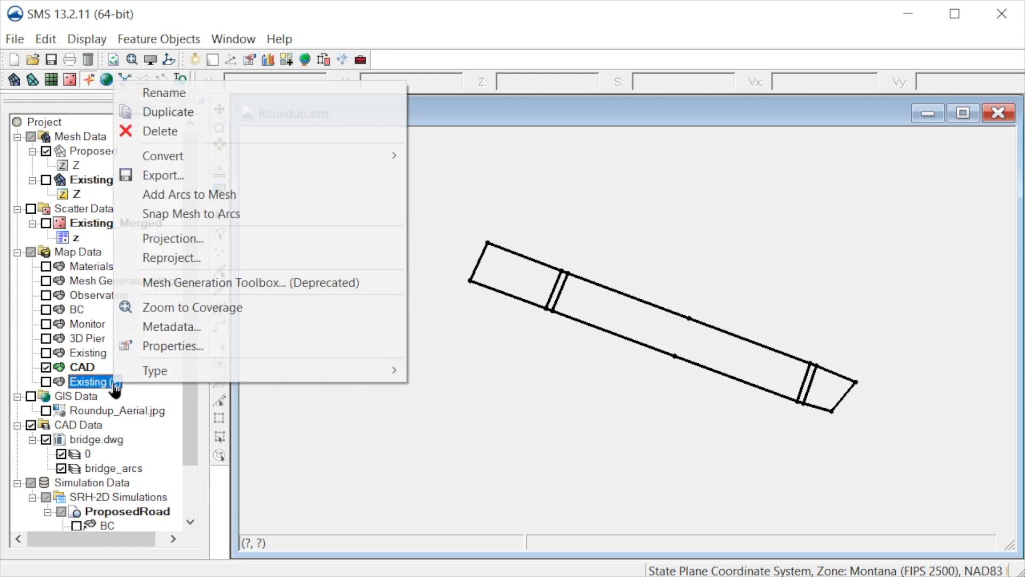
click(206, 94)
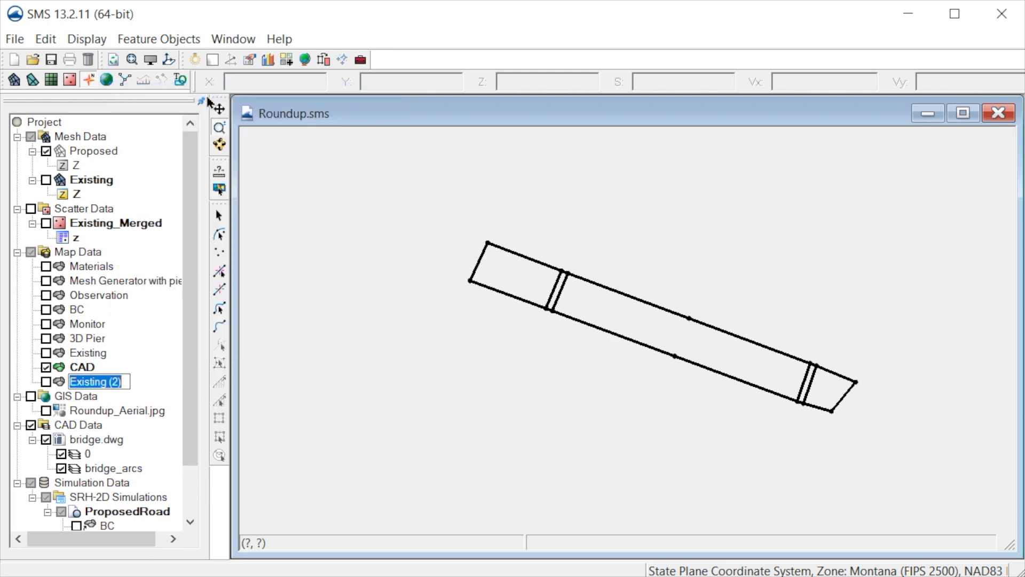
text(Prop)
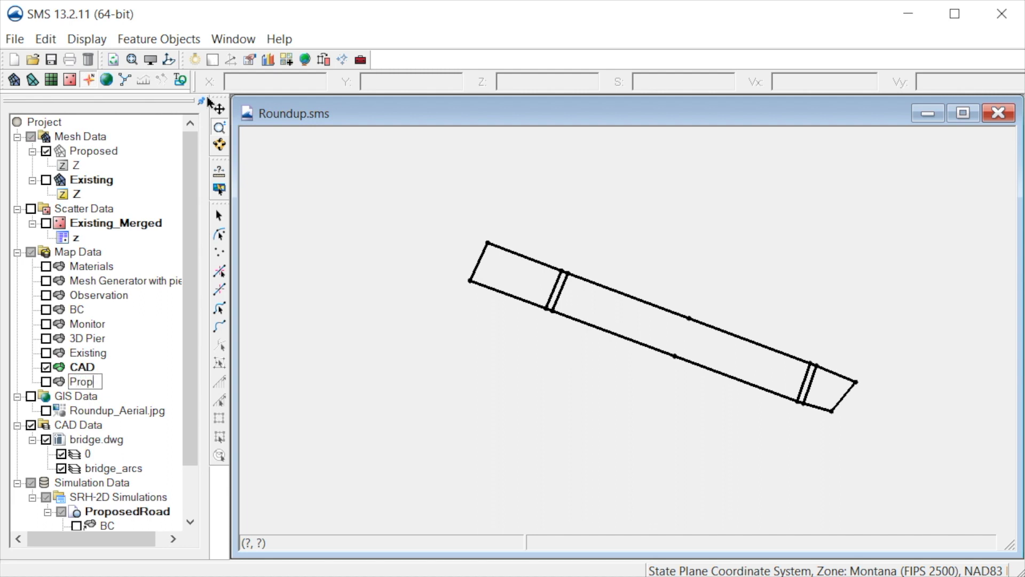
text(osed)
key(Return)
click(93, 369)
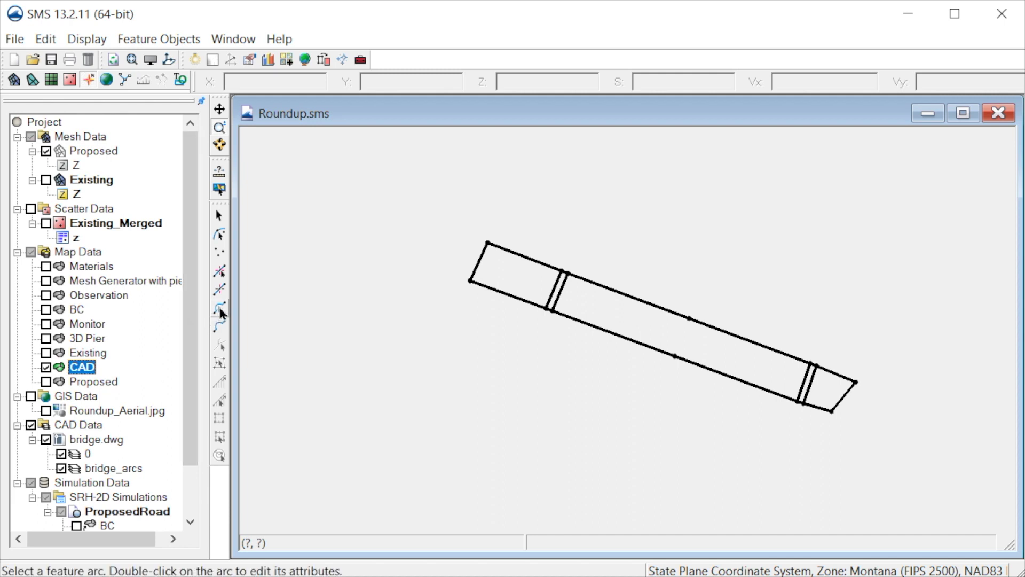
Step: Select all 18 bridge arcs in the CAD coverage and copy them into the Proposed coverage
click(221, 310)
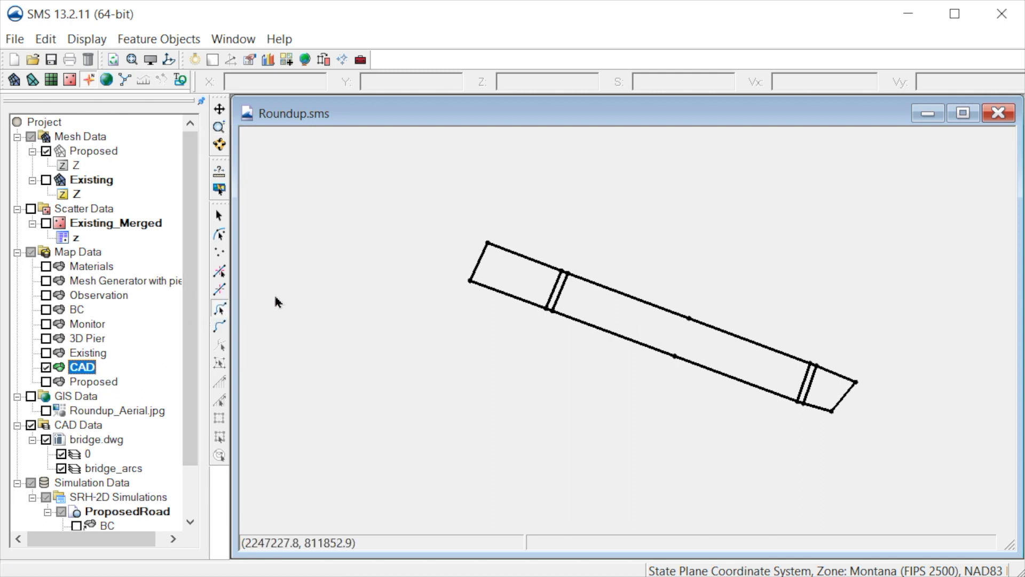
right_click(370, 240)
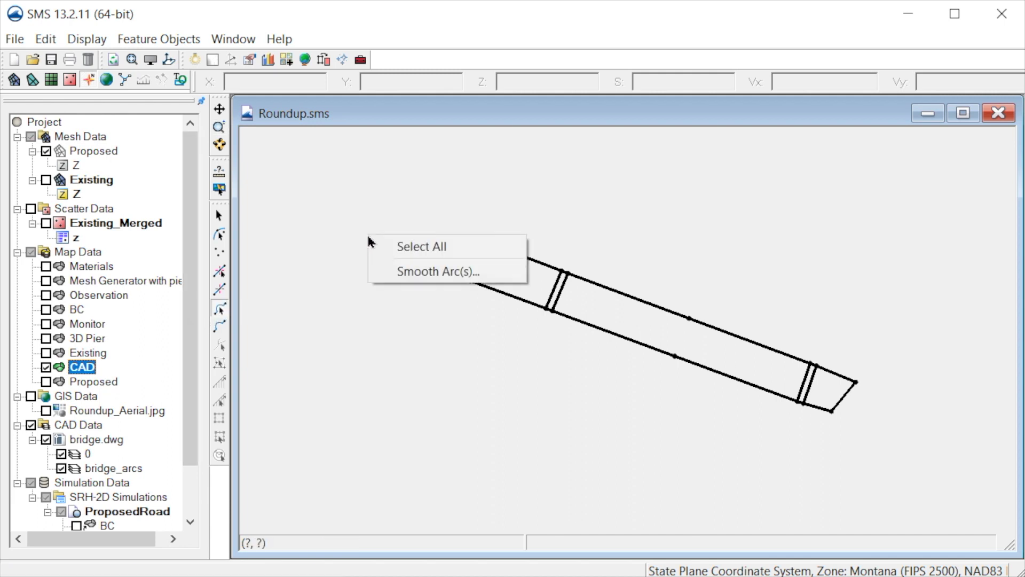
click(403, 245)
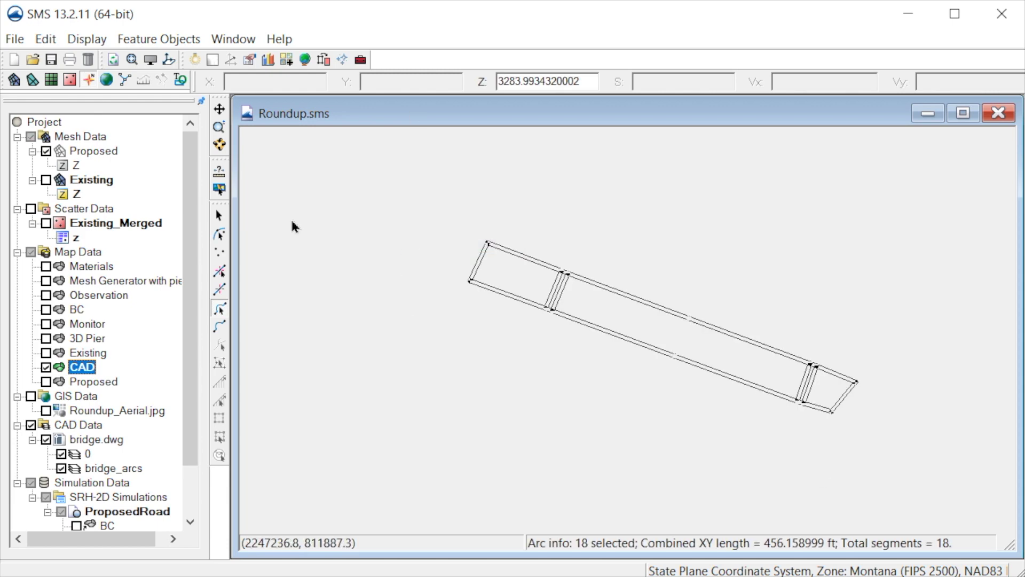
right_click(410, 344)
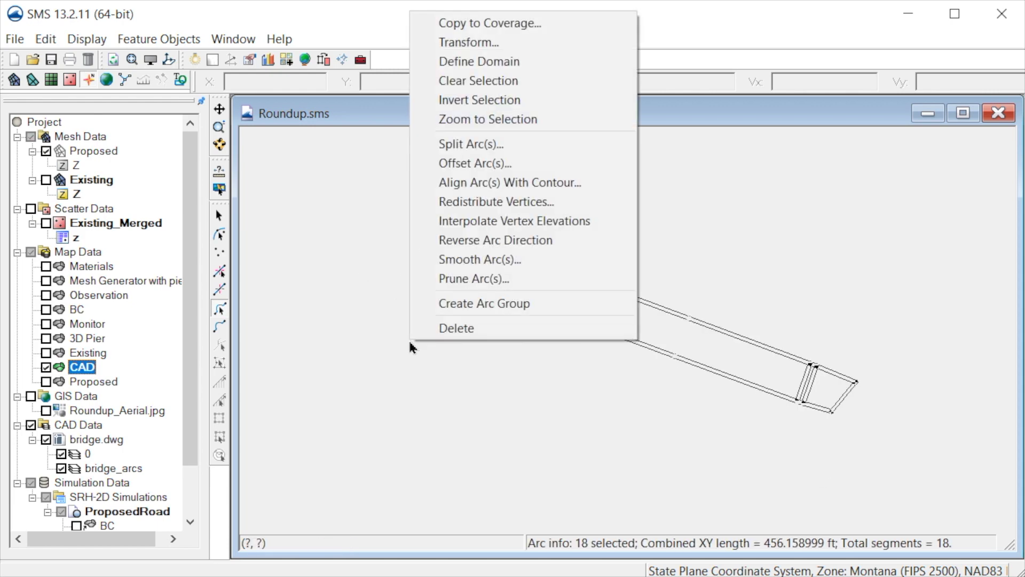
click(564, 28)
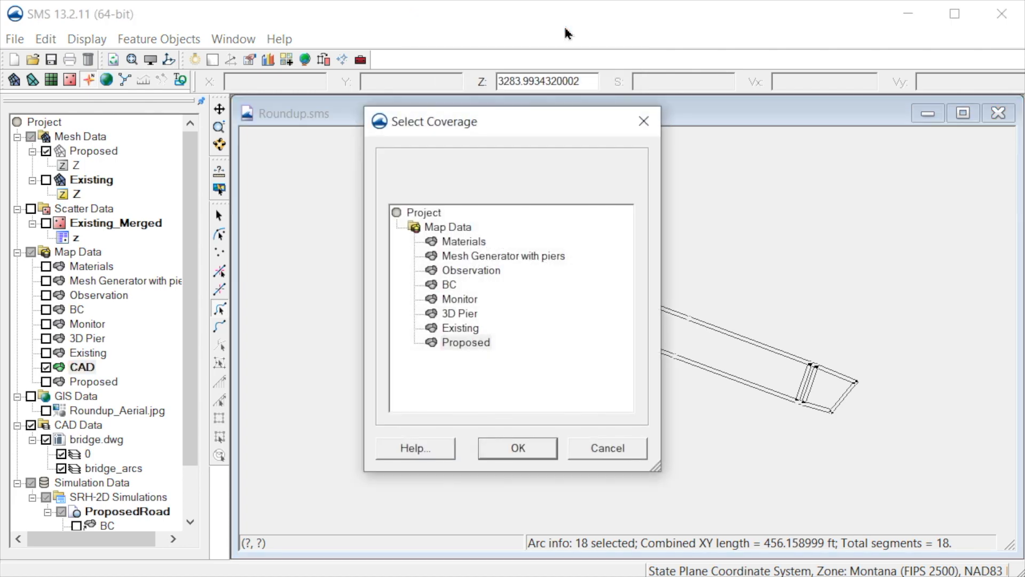
click(475, 346)
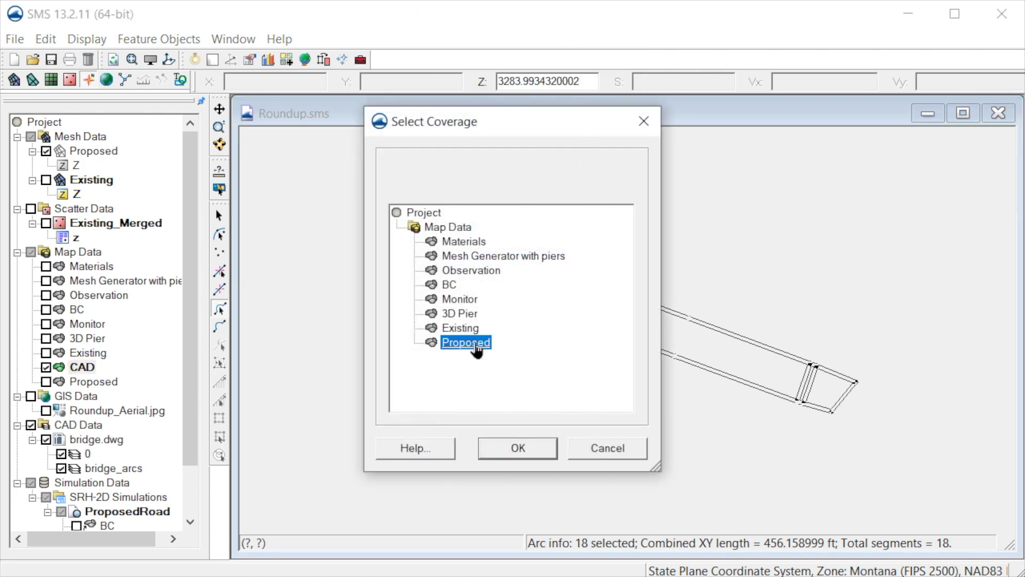
click(518, 449)
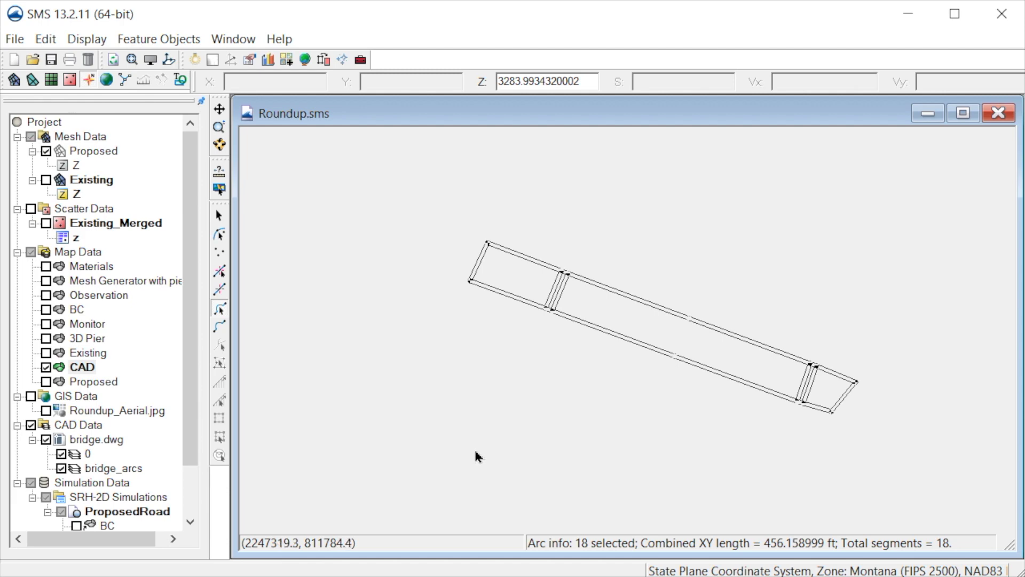
Step: Hide the CAD coverage, make Proposed active and visible, and clear the arc selection
click(46, 368)
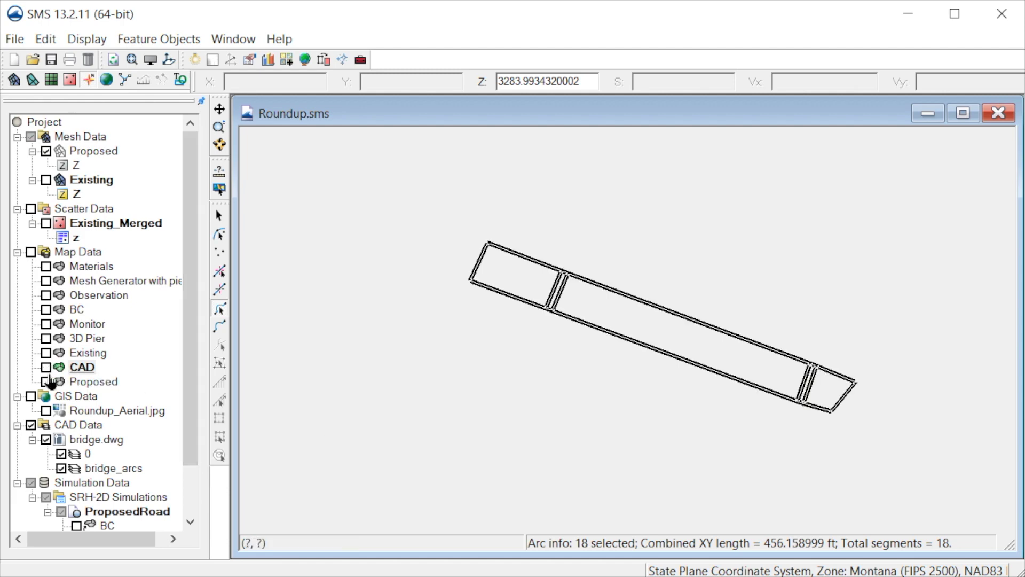
click(81, 382)
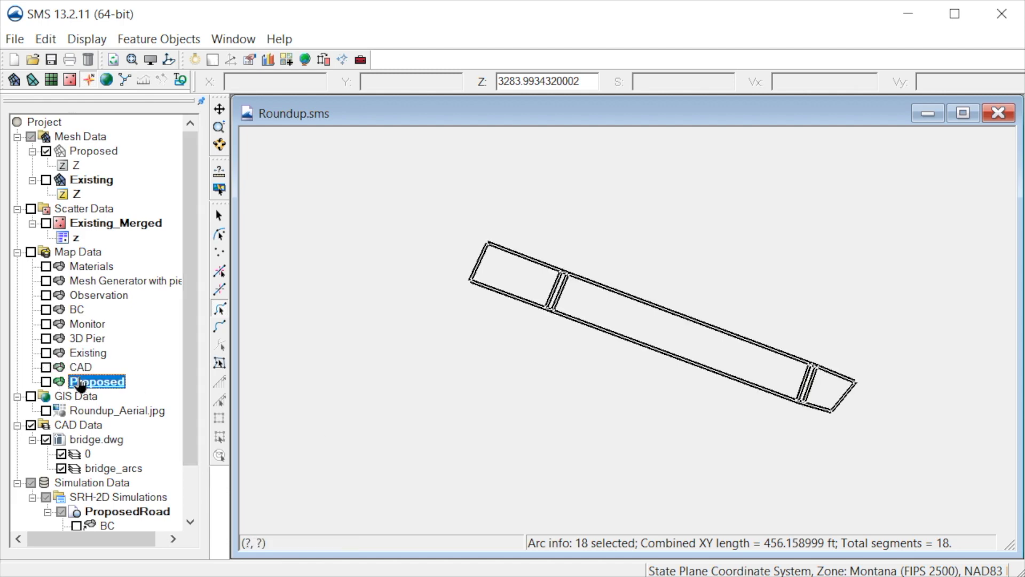
click(46, 381)
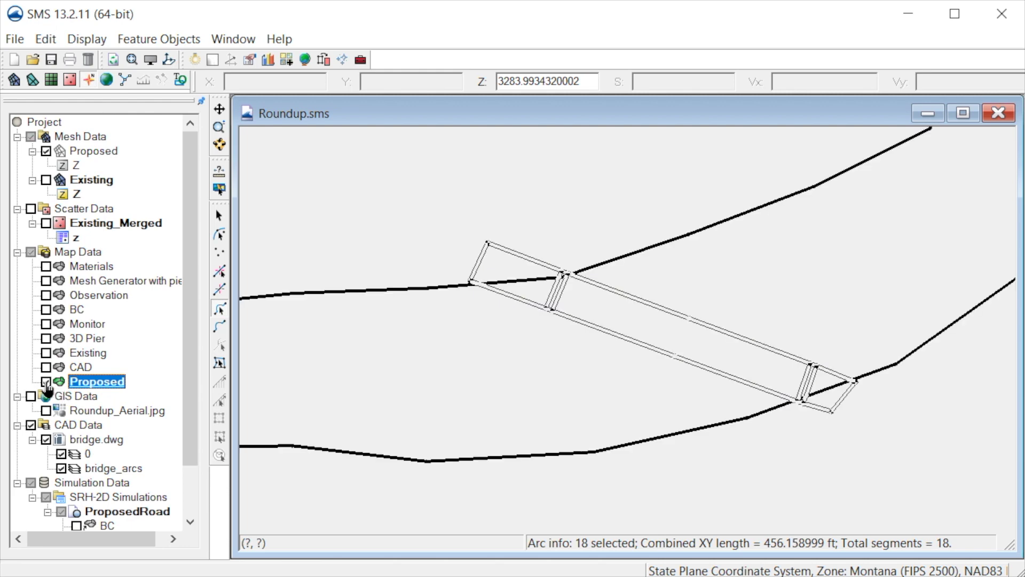
click(354, 389)
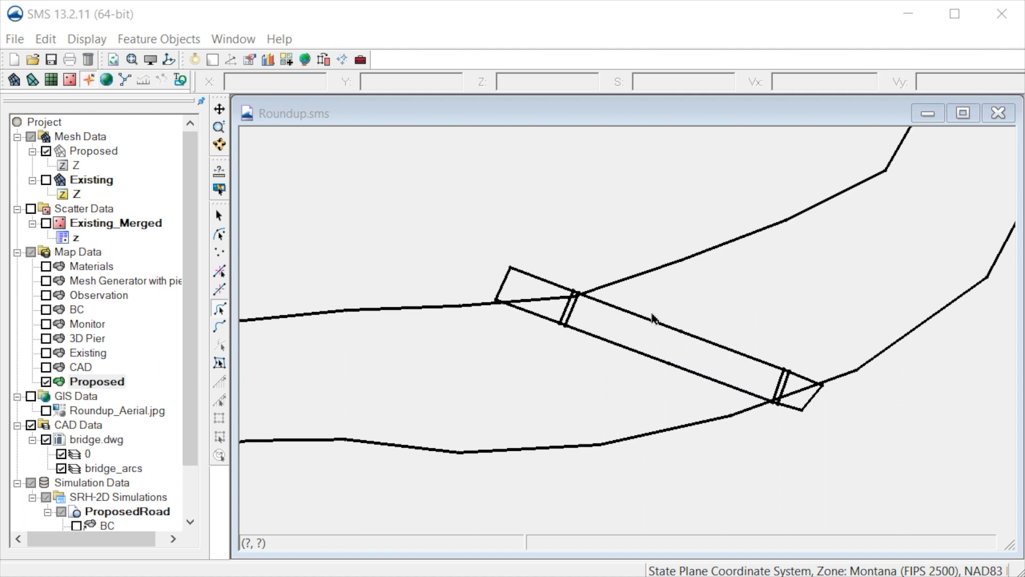
Step: Draw two arcs closing off the channel at the left and upper right
click(220, 326)
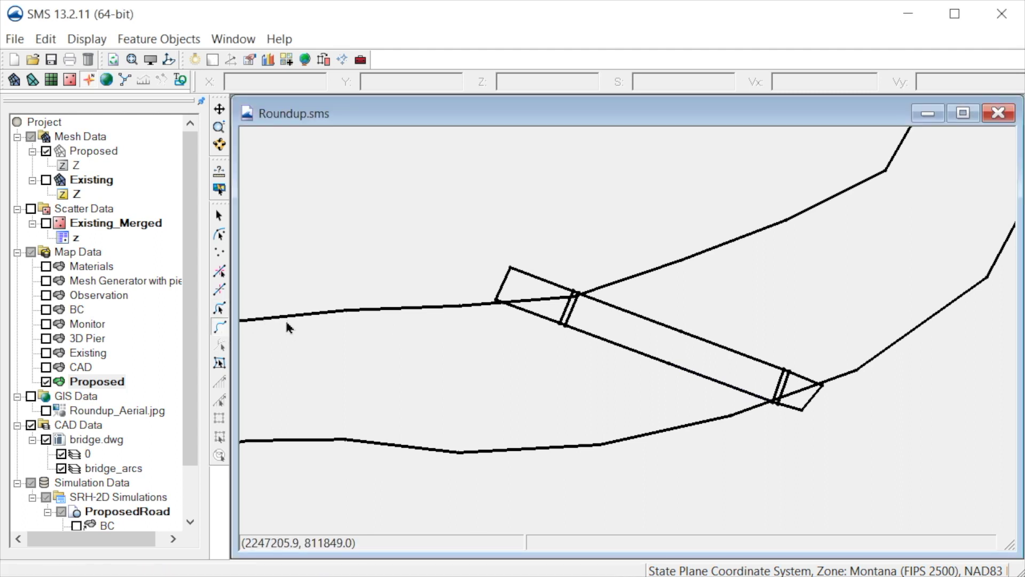
click(284, 317)
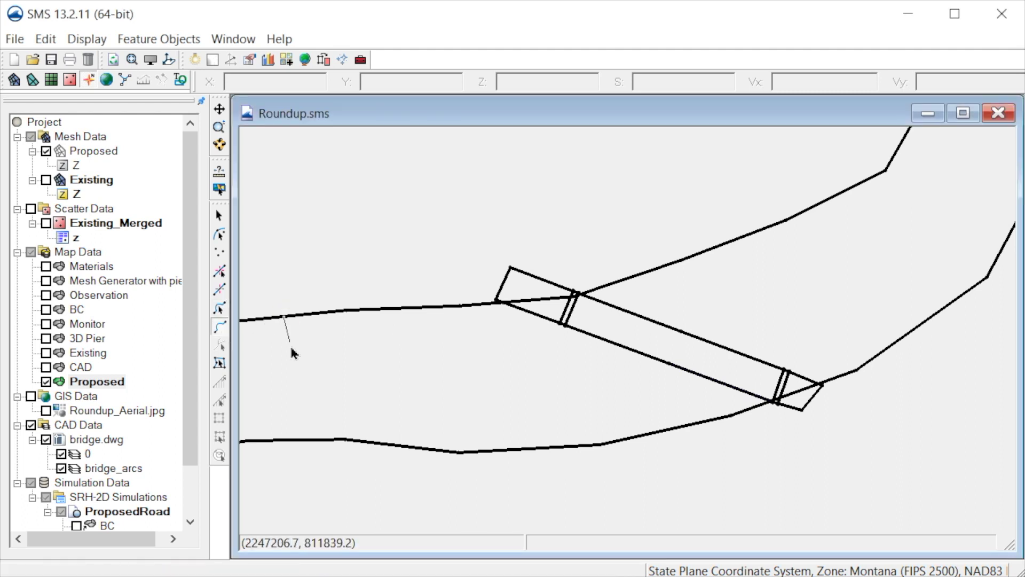
click(286, 440)
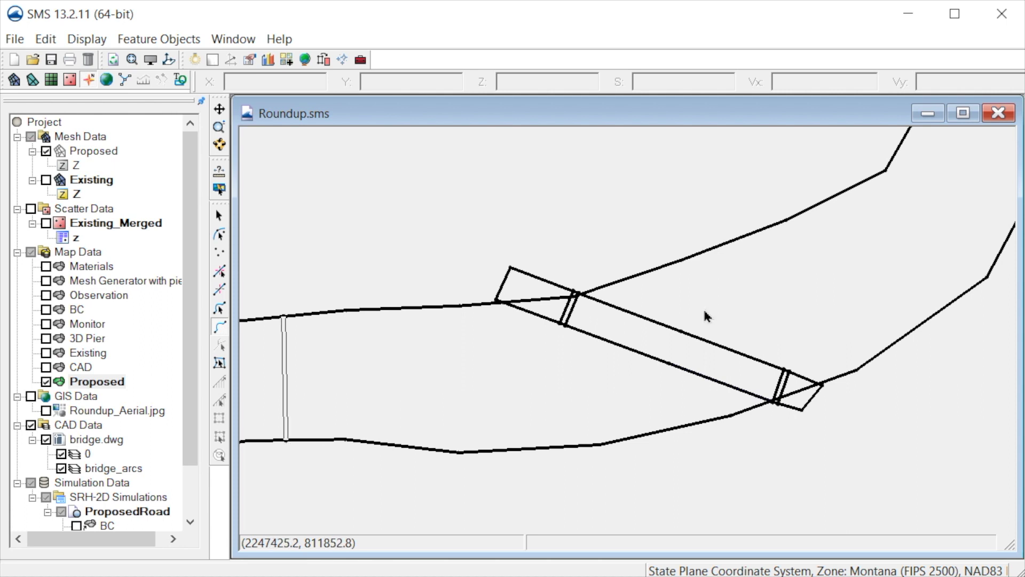
click(886, 172)
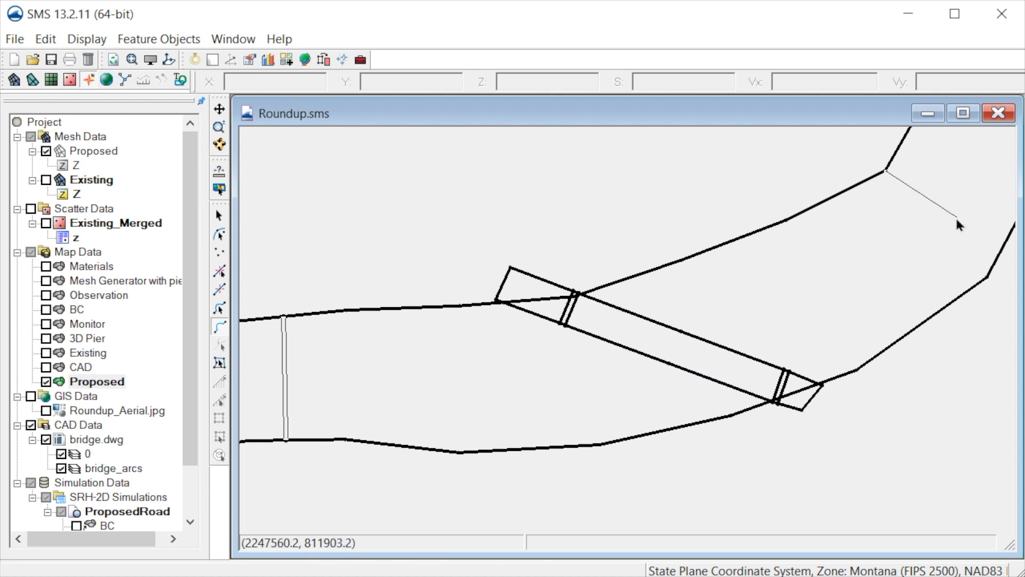
click(1007, 239)
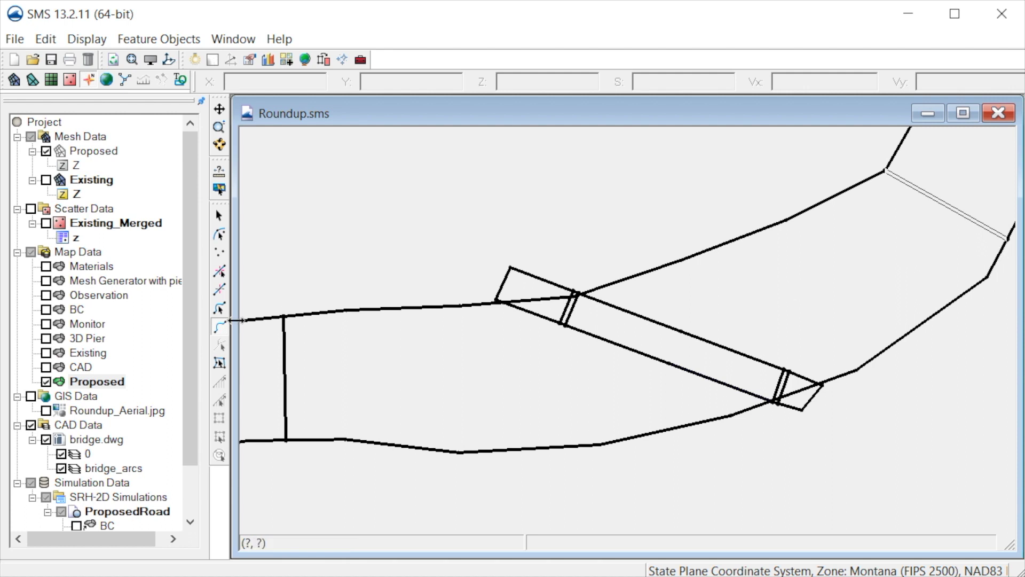
Step: Delete the long upper and lower bank arcs and show the aerial image again
click(219, 308)
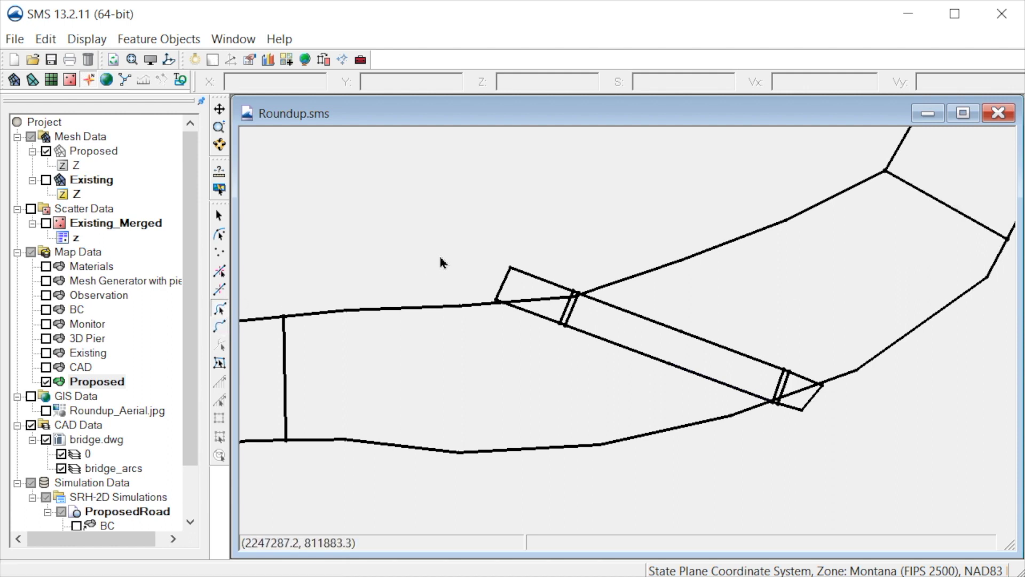
drag(440, 261, 433, 497)
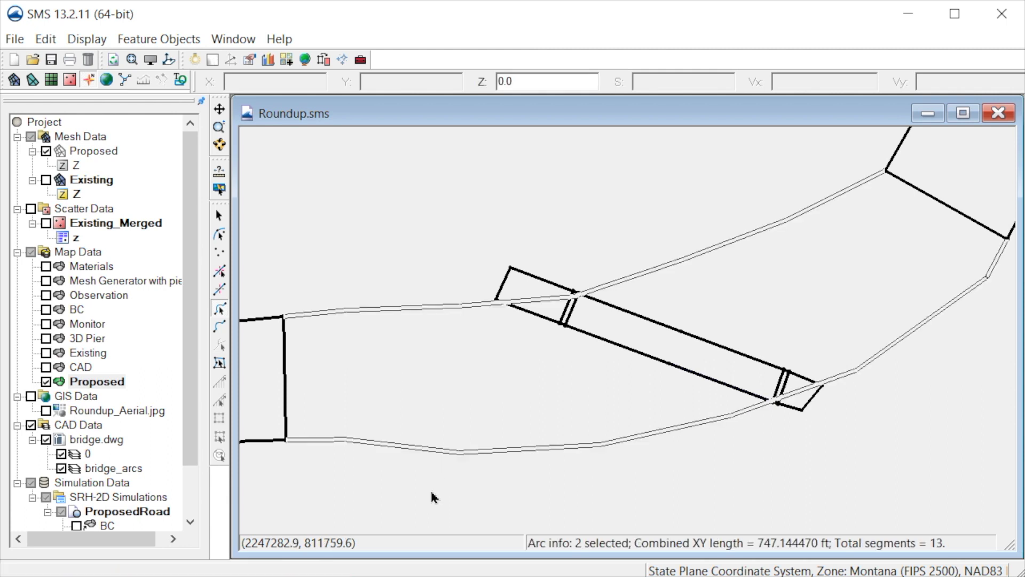
key(Delete)
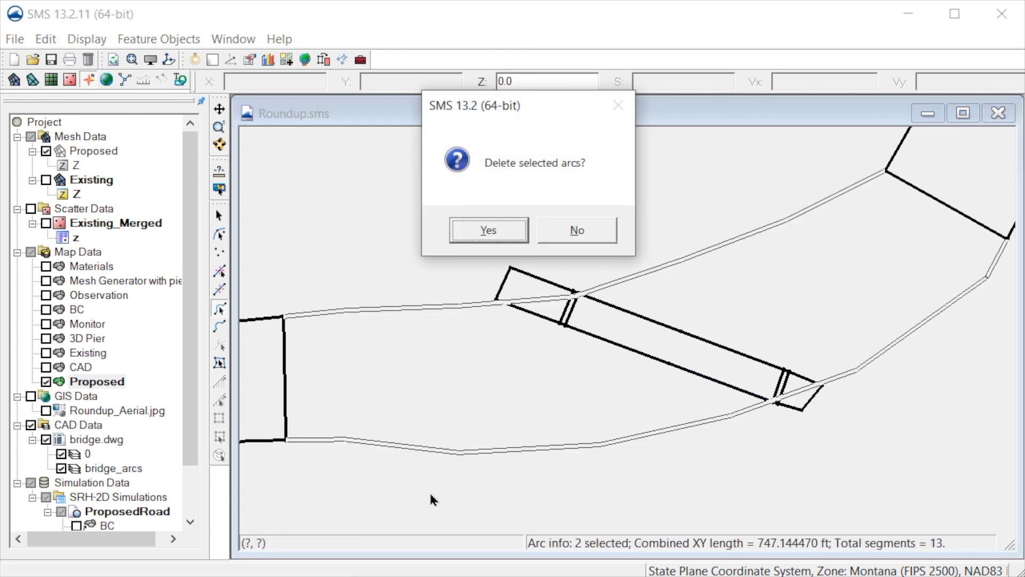
click(516, 230)
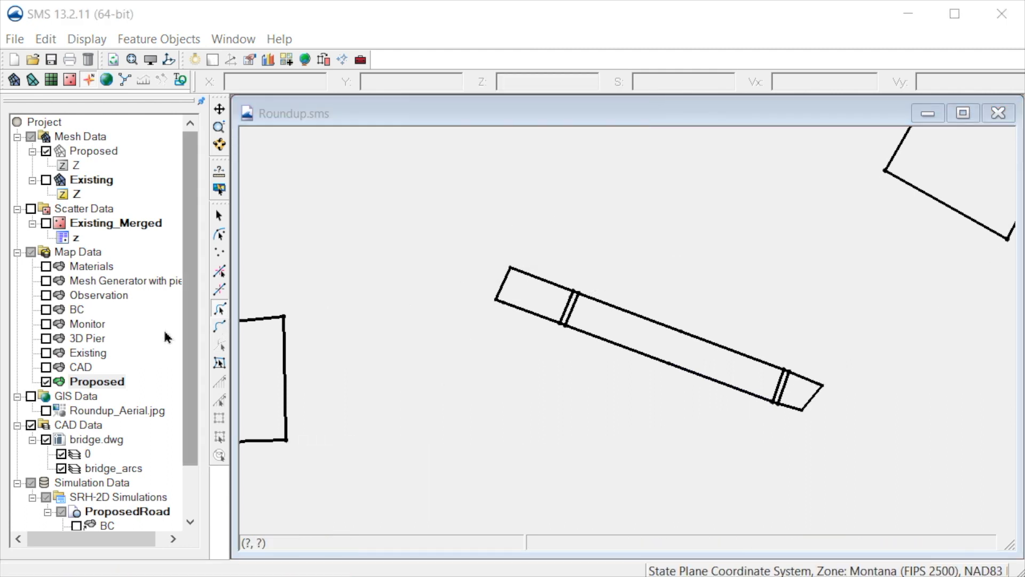
click(46, 410)
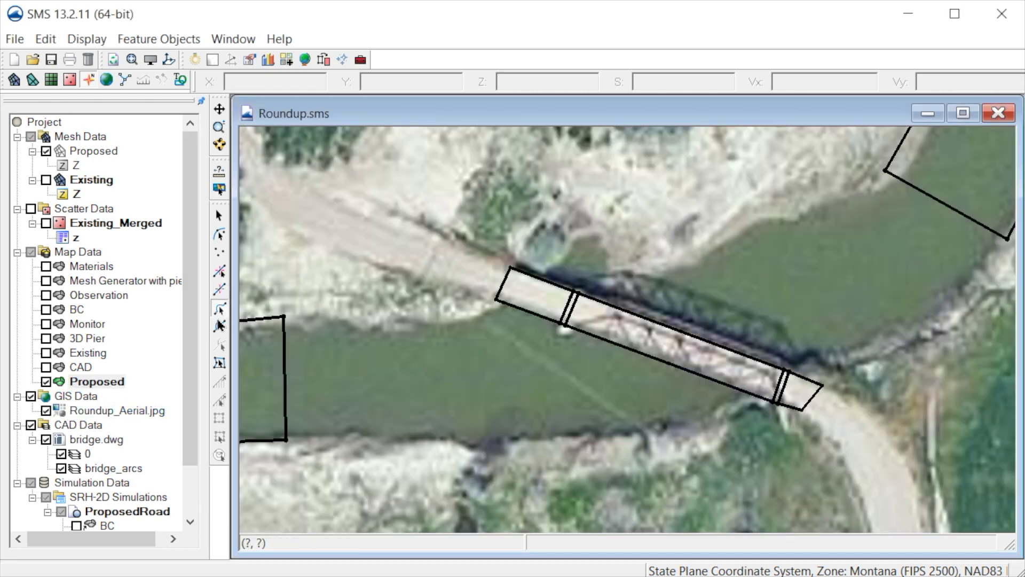
Step: Trace the two upper bank arcs from the left and upper-right boundary nodes to the bridge corners
click(220, 327)
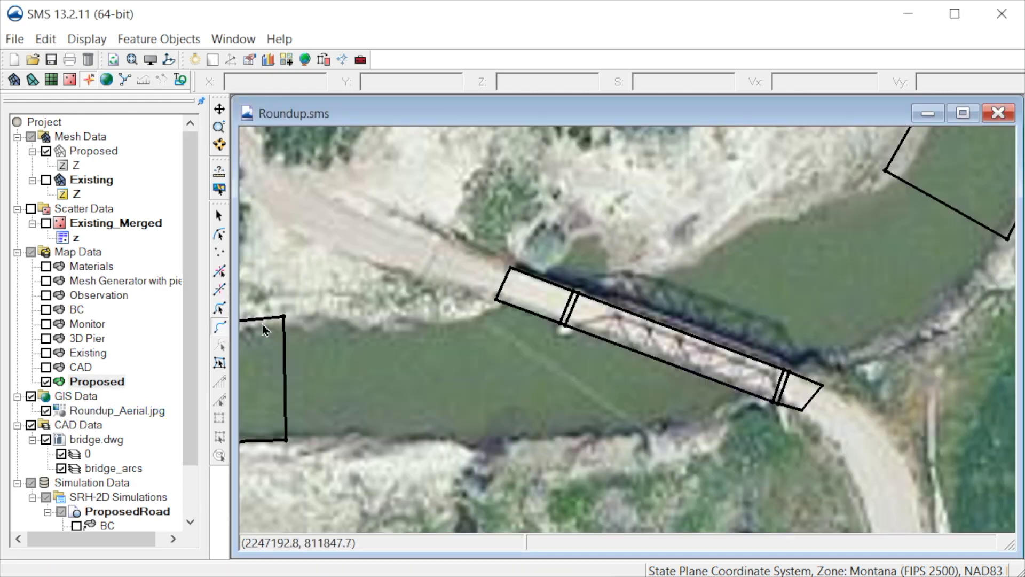
click(283, 317)
click(377, 324)
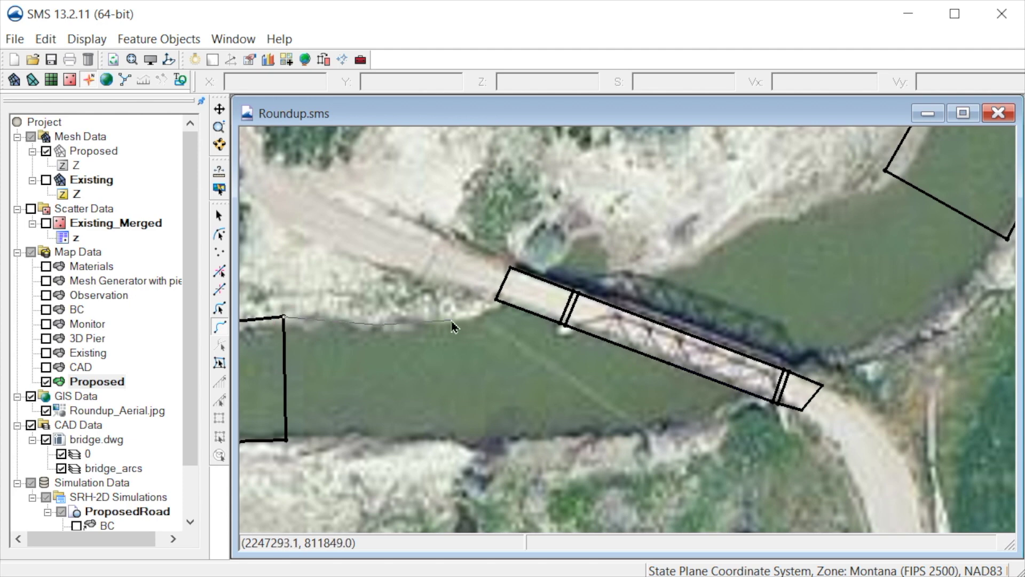
click(469, 318)
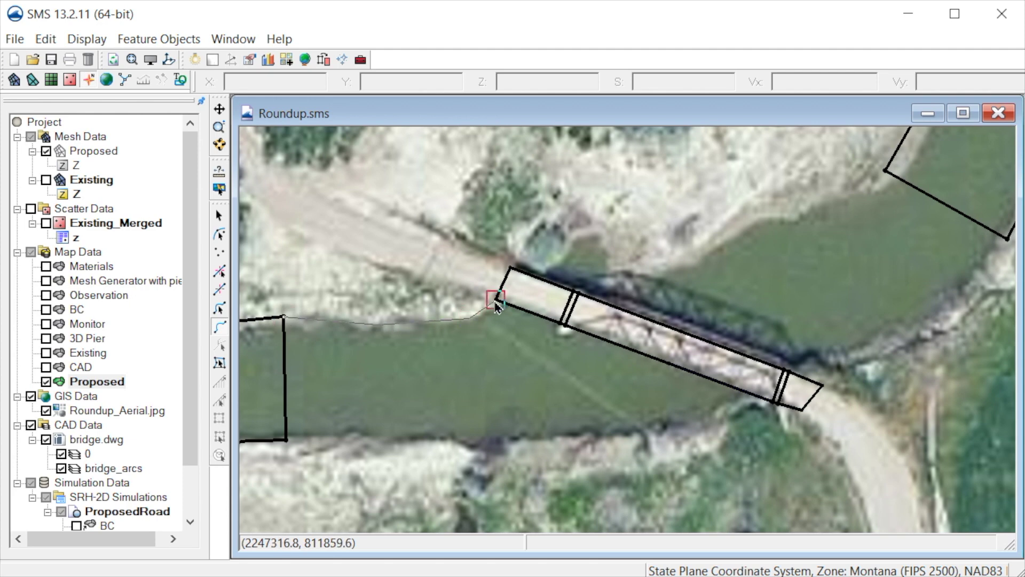
click(496, 297)
click(511, 269)
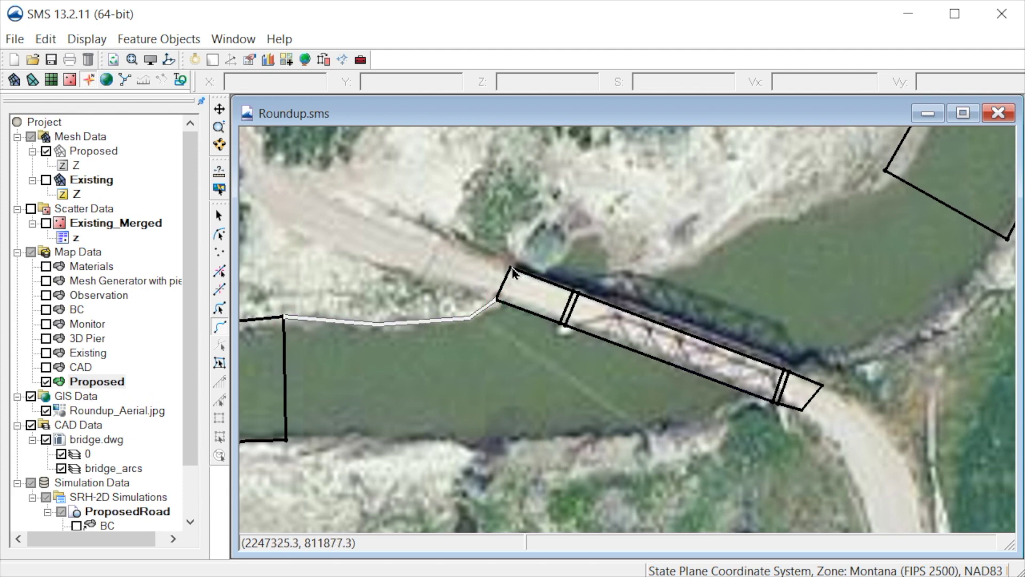
click(619, 269)
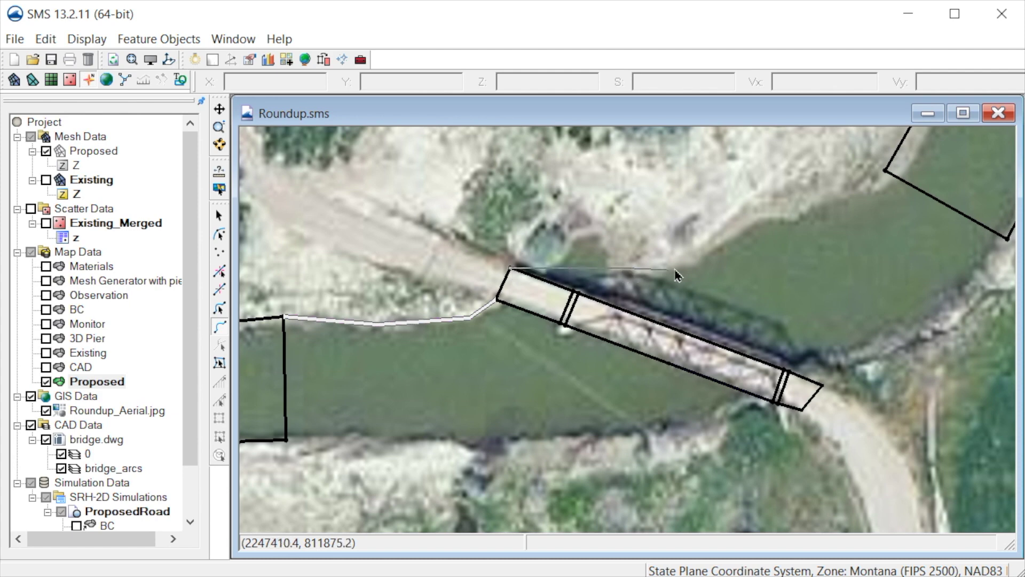
click(835, 209)
click(885, 171)
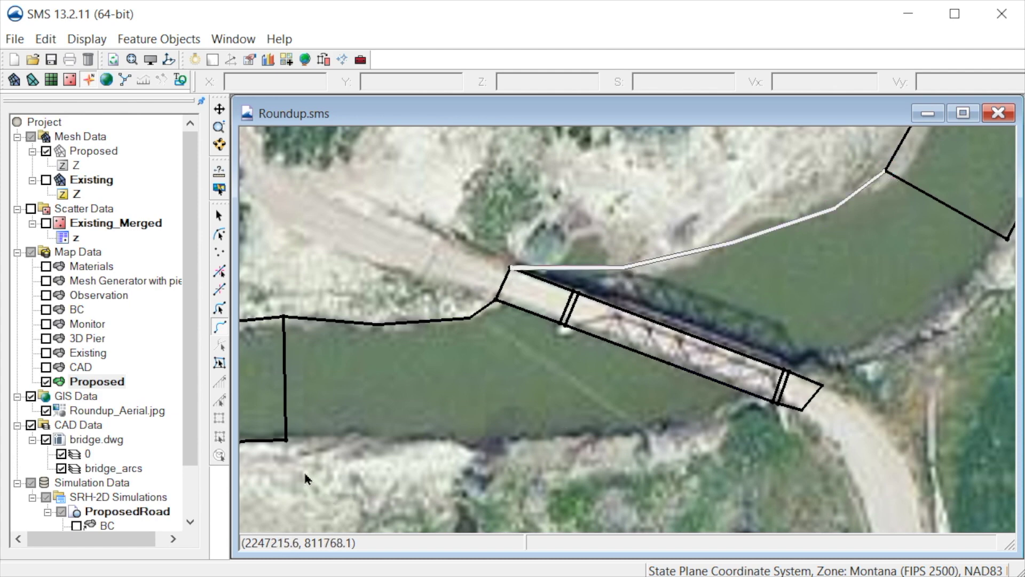
Step: Trace the two lower bank arcs from the left and right boundary nodes to the bridge corners
click(287, 441)
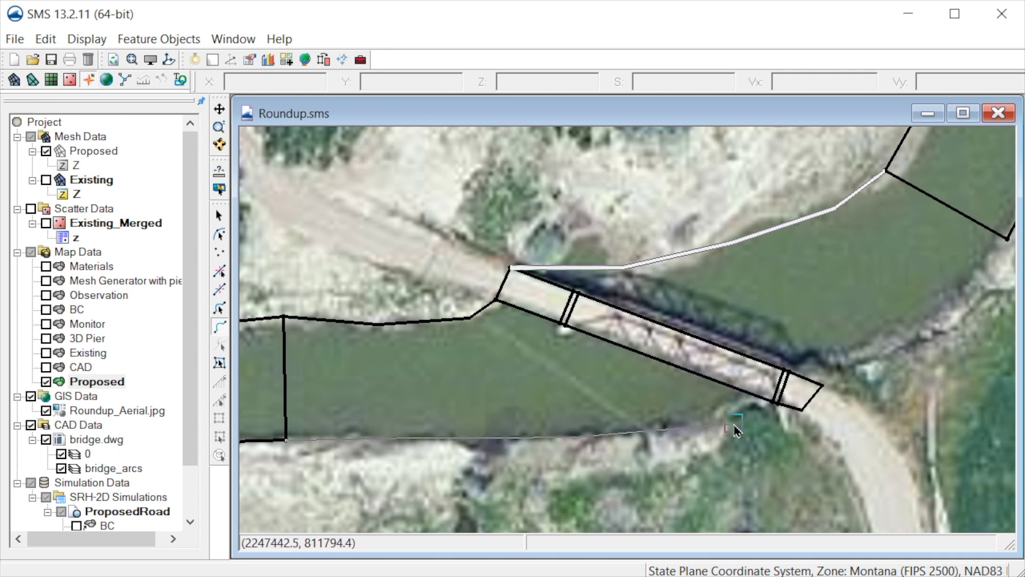
click(800, 414)
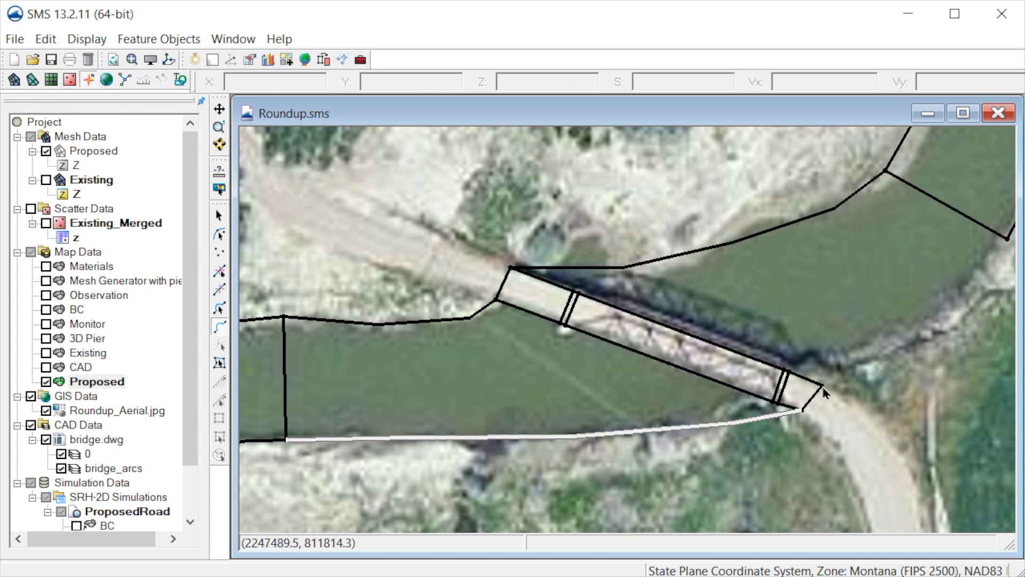
click(823, 390)
click(1008, 241)
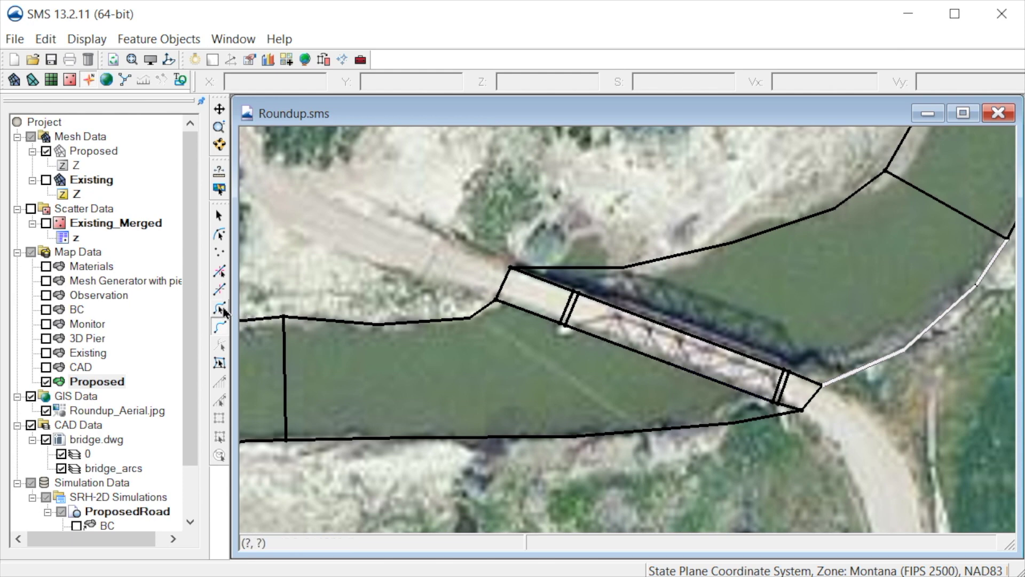
click(219, 308)
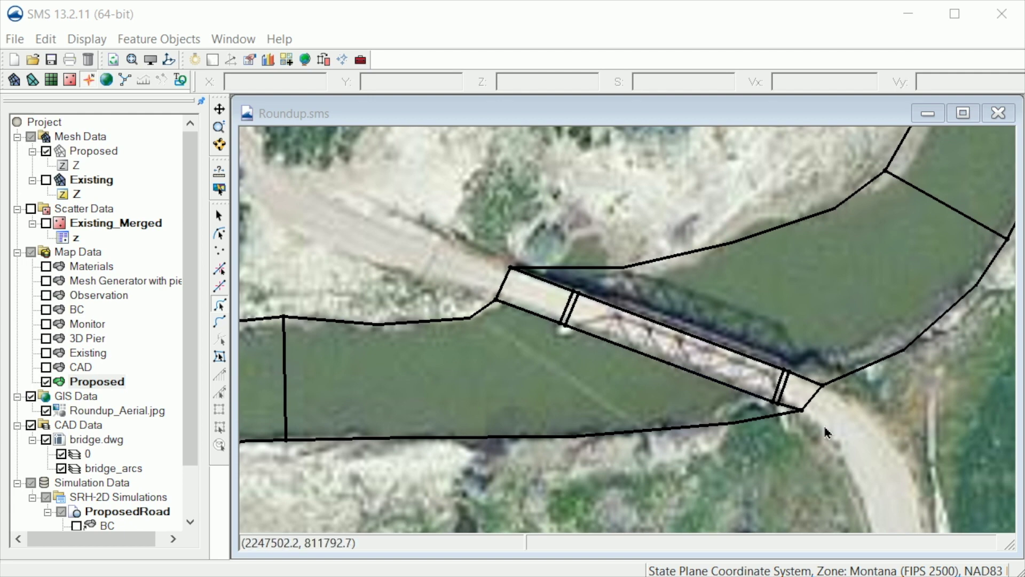
Step: Clean the coverage arcs by snapping nodes and vertices at tolerance 1.0 and intersecting arcs
click(342, 60)
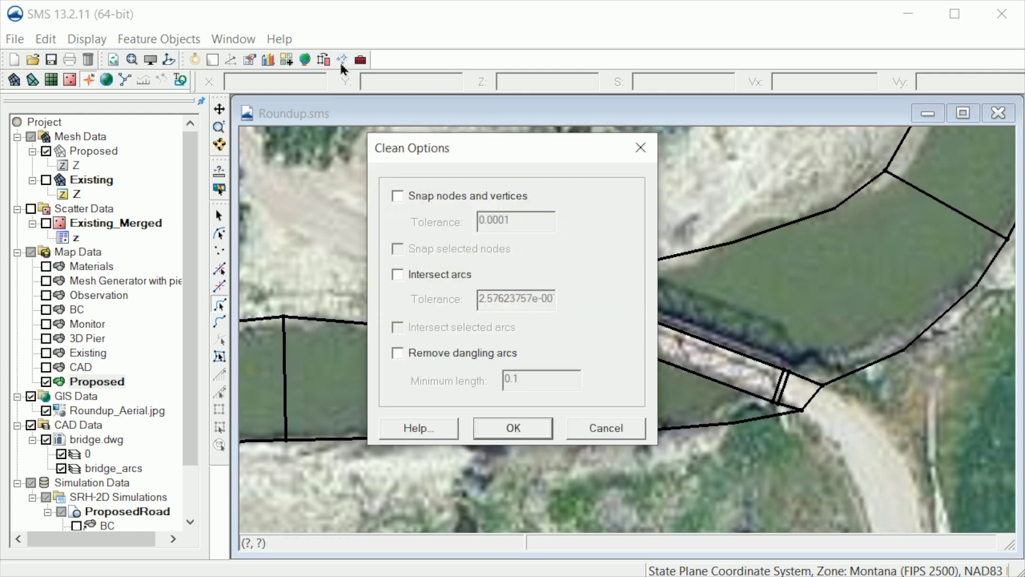
click(395, 195)
drag(522, 220, 473, 219)
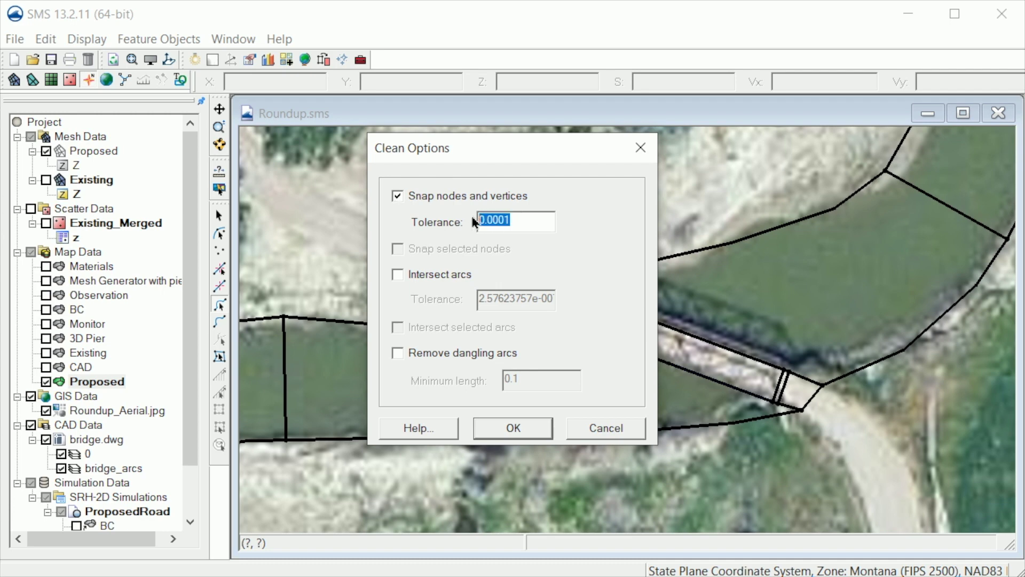
text(1.0)
click(397, 275)
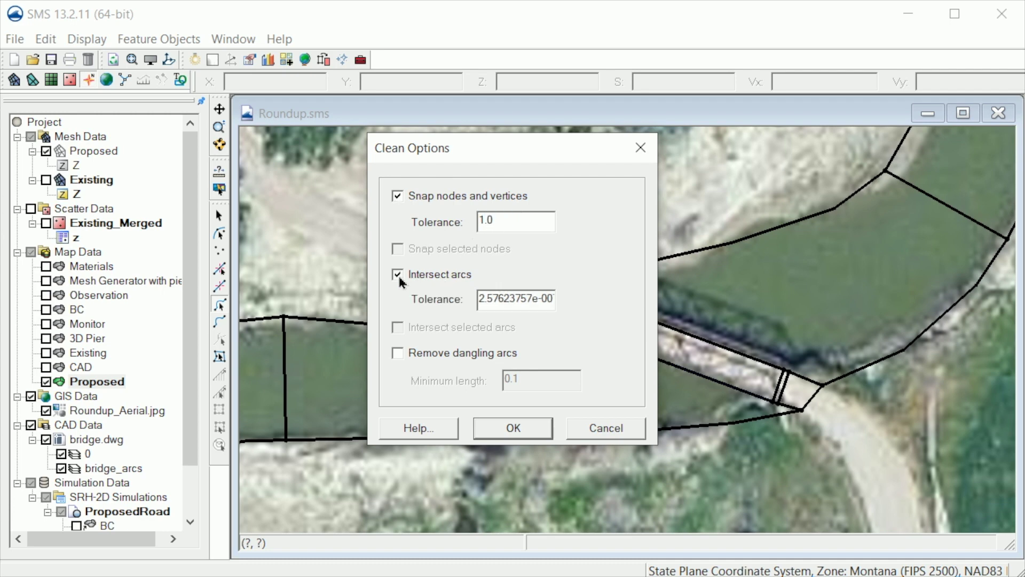
click(520, 428)
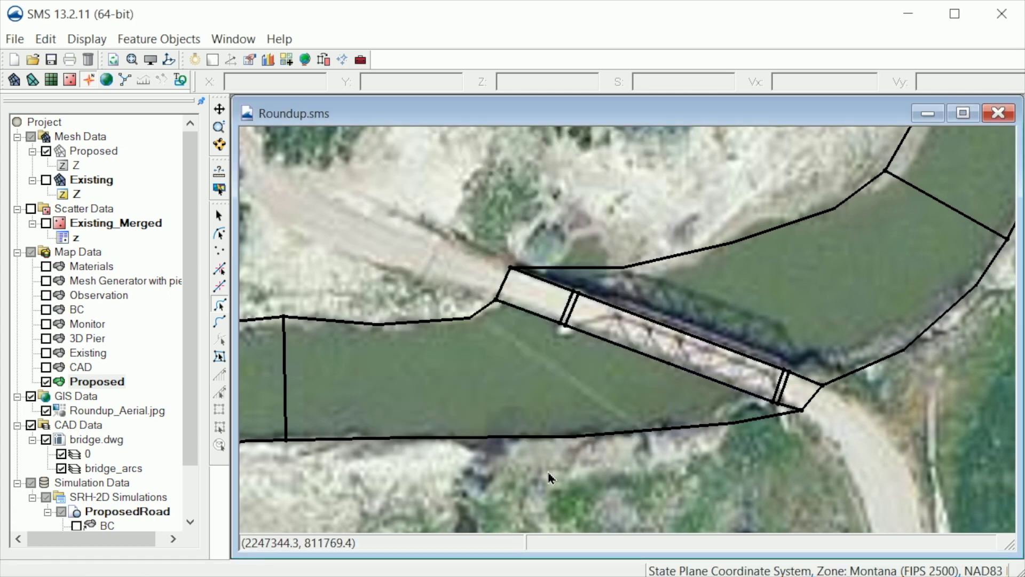
Step: Build polygons, then inspect the lower channel, bridge-end, deck, strip and upper river polygons
click(324, 65)
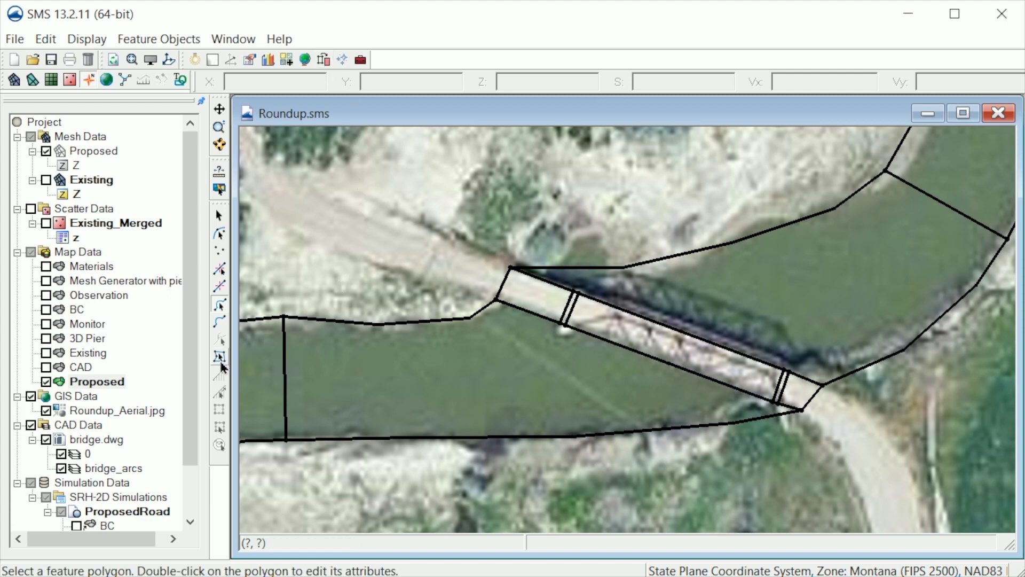
click(219, 357)
click(449, 384)
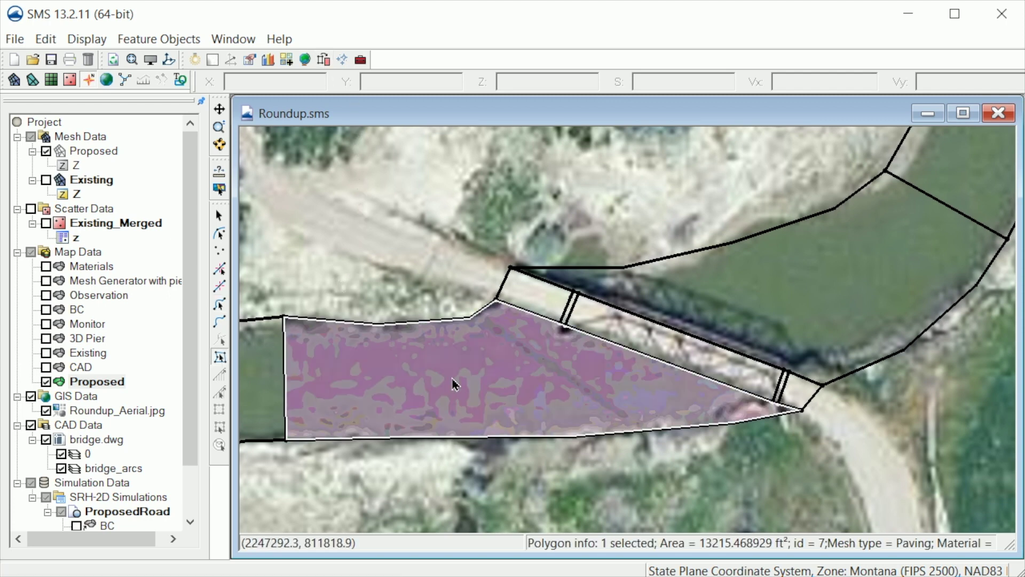
click(565, 308)
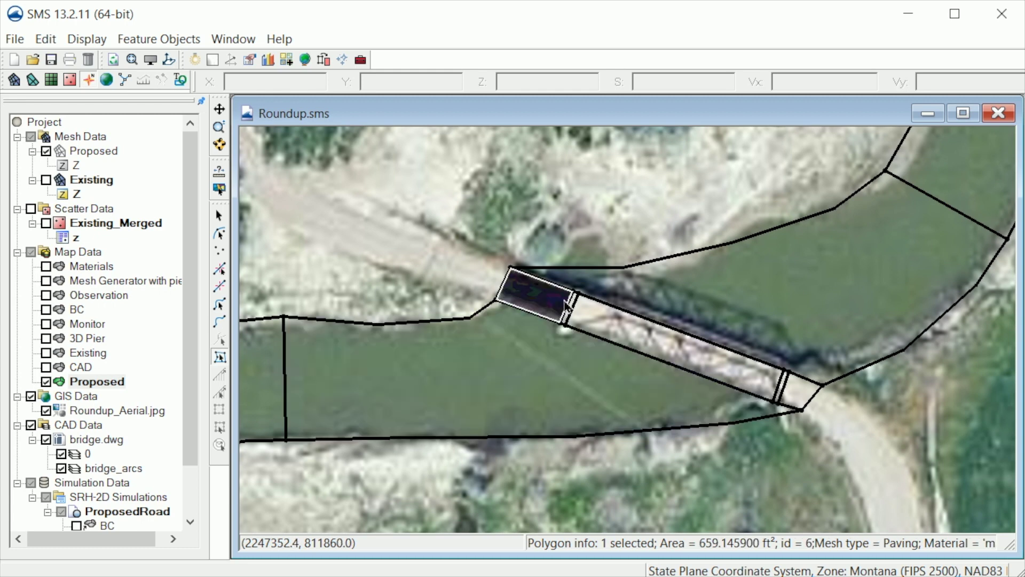
click(588, 318)
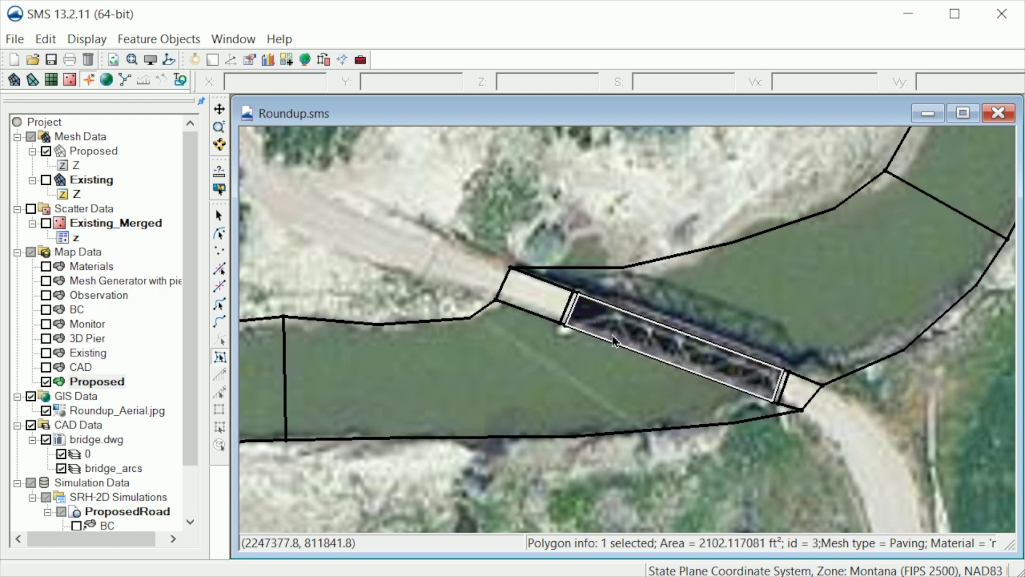
click(781, 393)
click(797, 395)
click(851, 329)
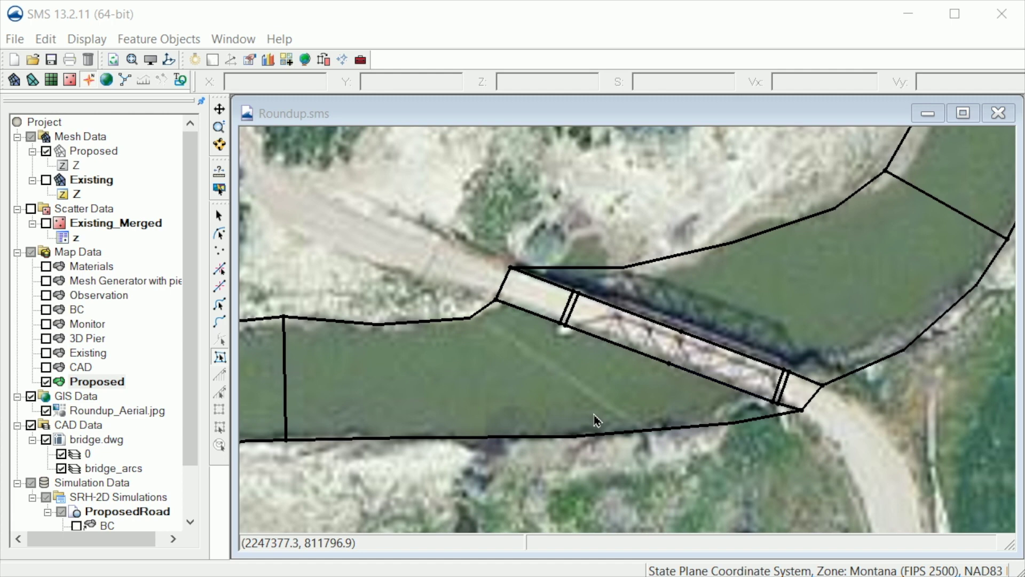
Step: Redistribute the lower channel polygon's bottom arc to 20 vertices and preview the mesh
double_click(463, 382)
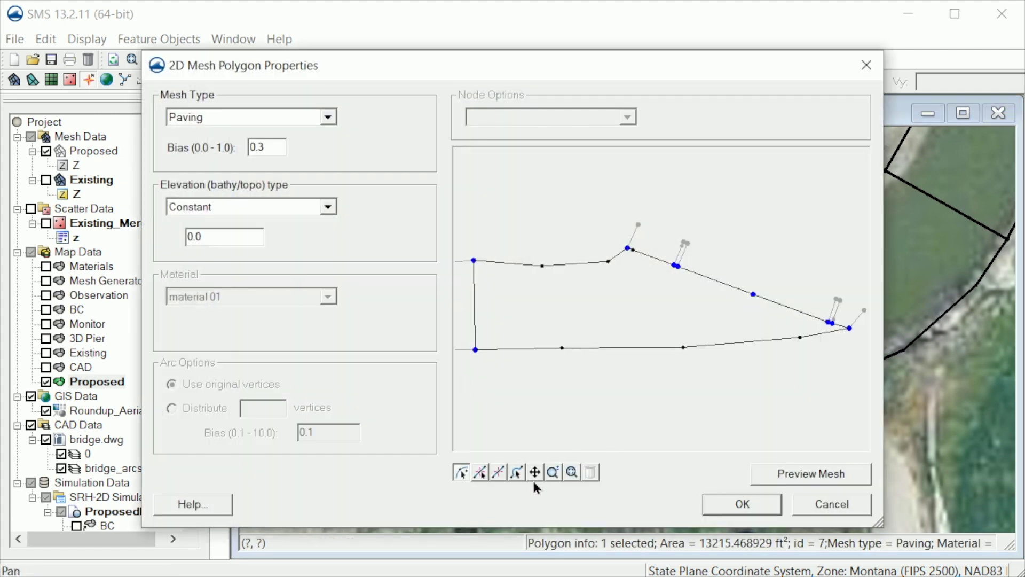
click(515, 477)
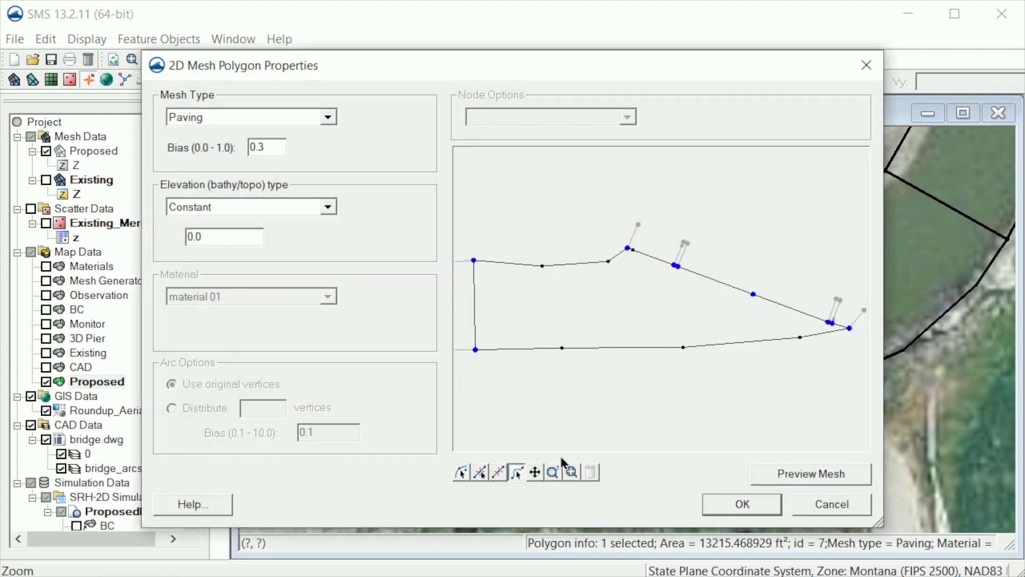
click(626, 350)
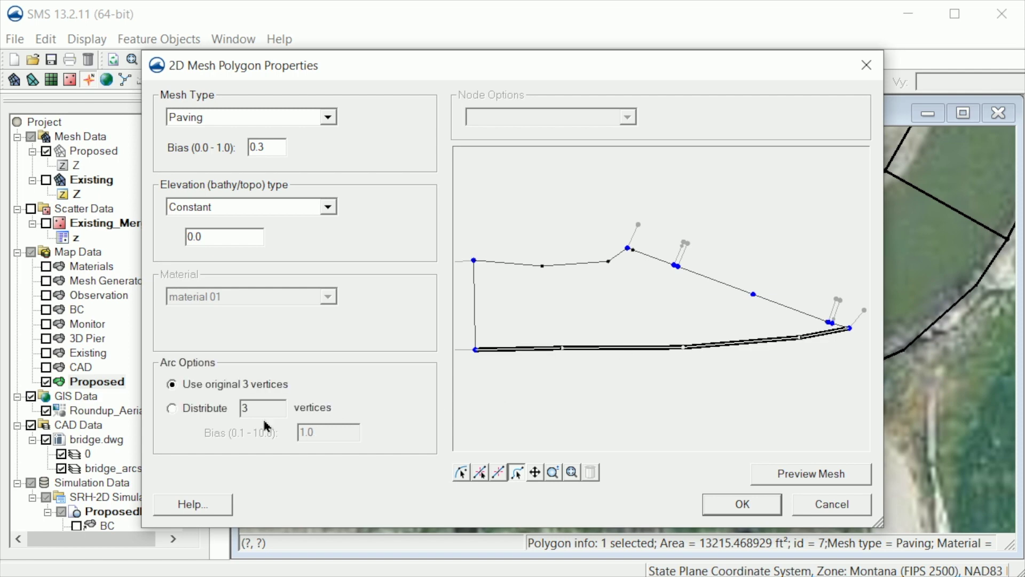
click(172, 409)
double_click(243, 409)
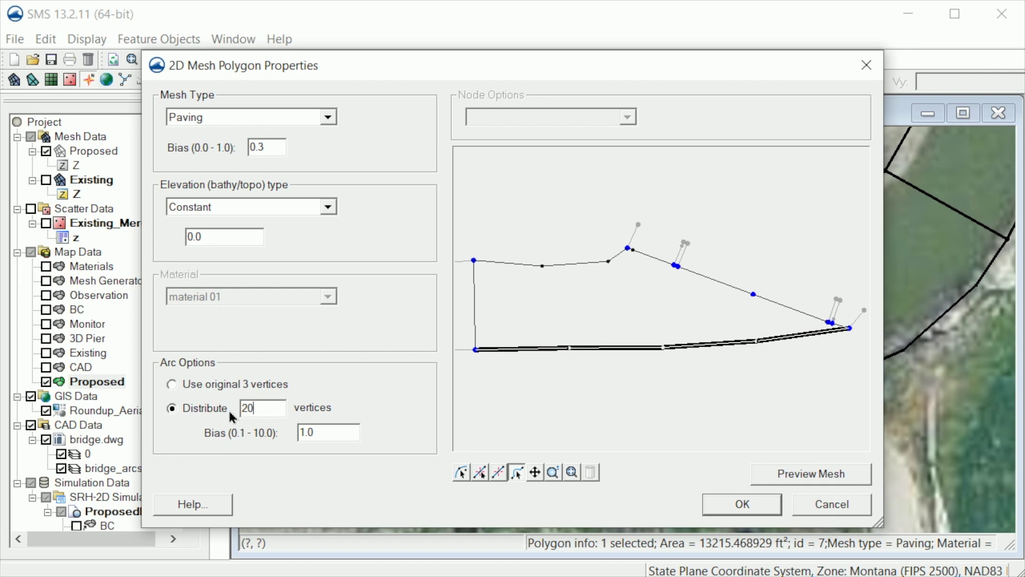
click(763, 475)
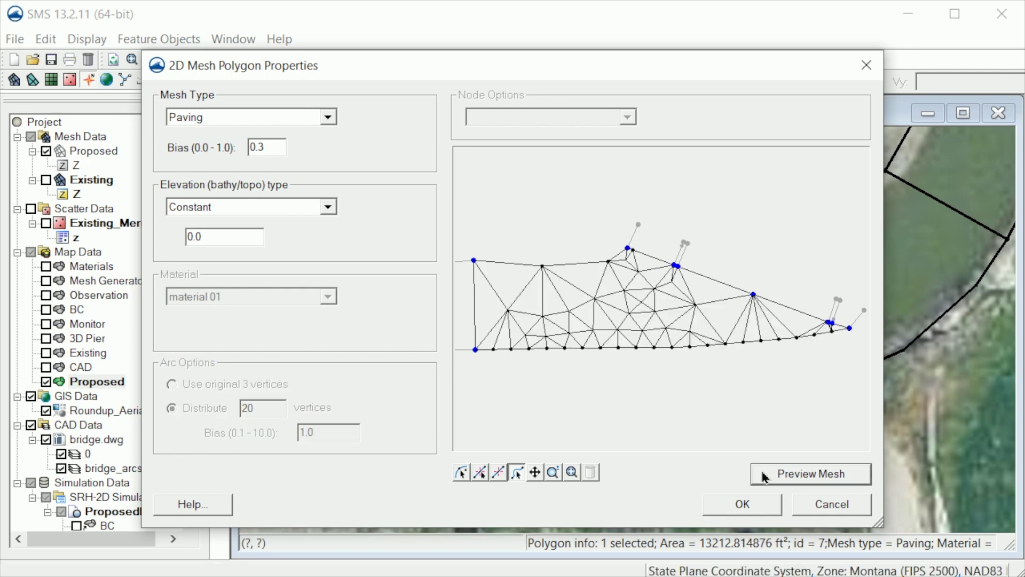
Step: Redistribute the left arc to 5 vertices and the top arc to 10, previewing each
click(474, 305)
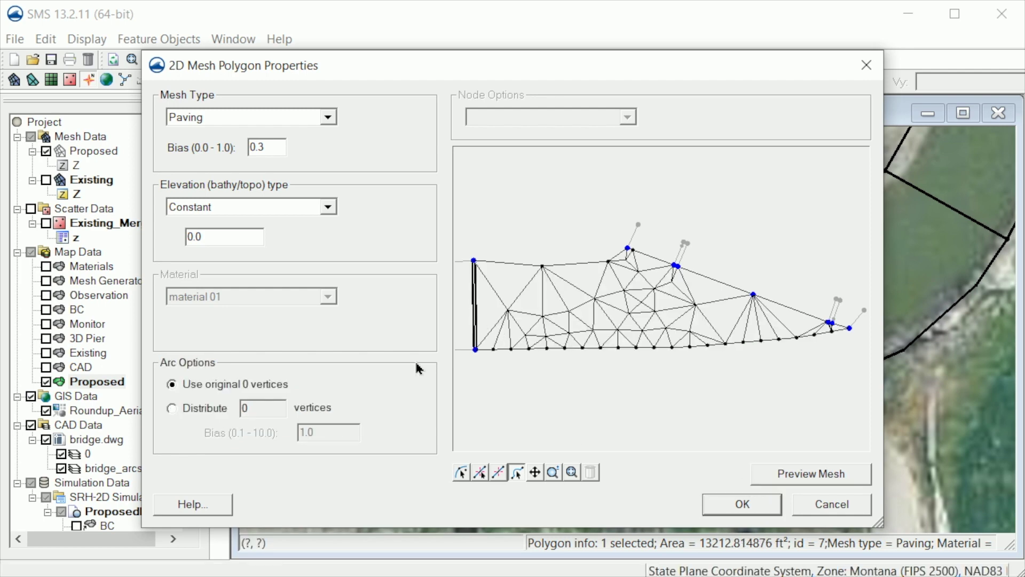
click(172, 409)
drag(261, 405, 232, 405)
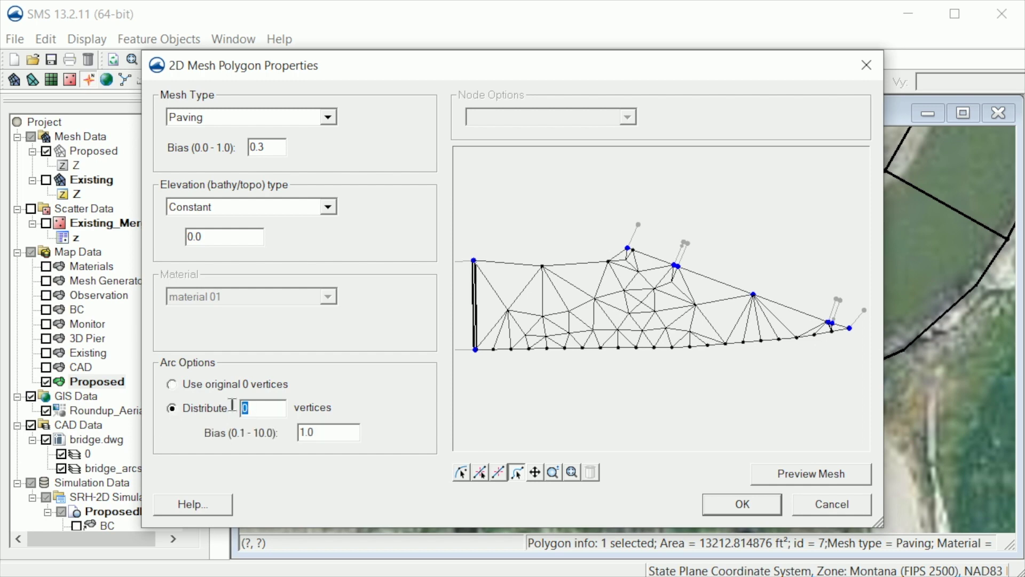
click(769, 480)
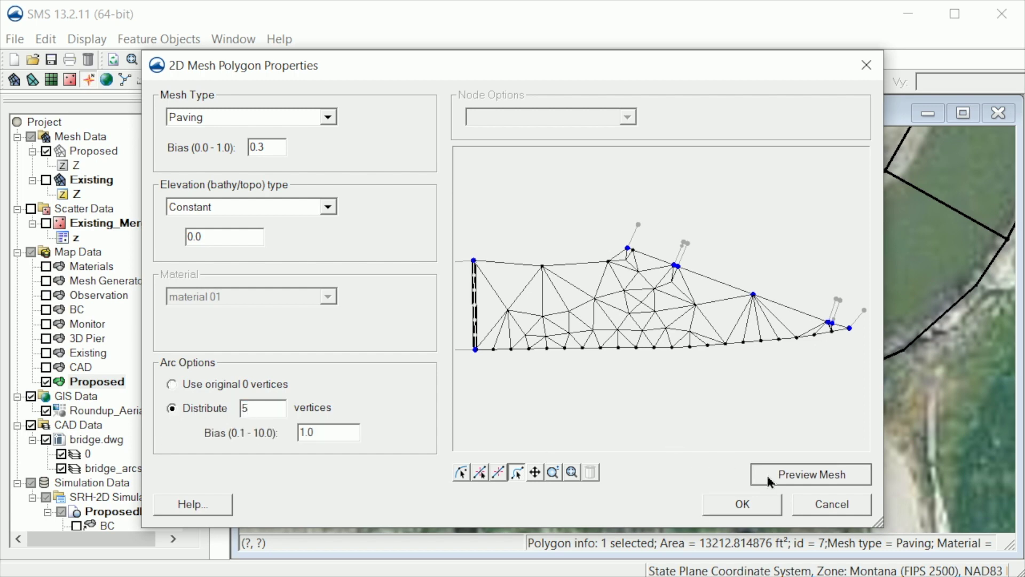
click(559, 269)
click(205, 409)
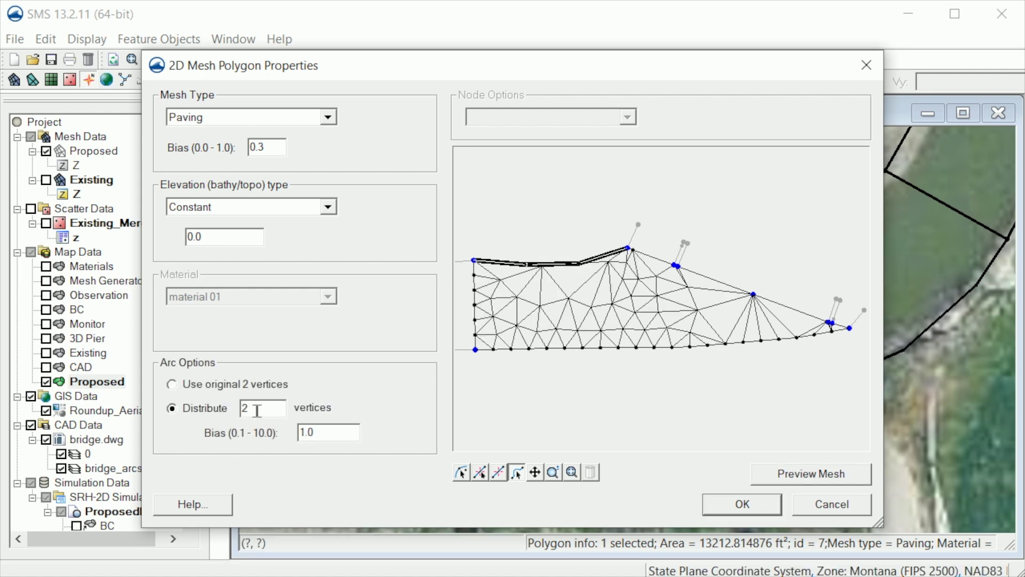
drag(257, 410, 233, 412)
click(801, 477)
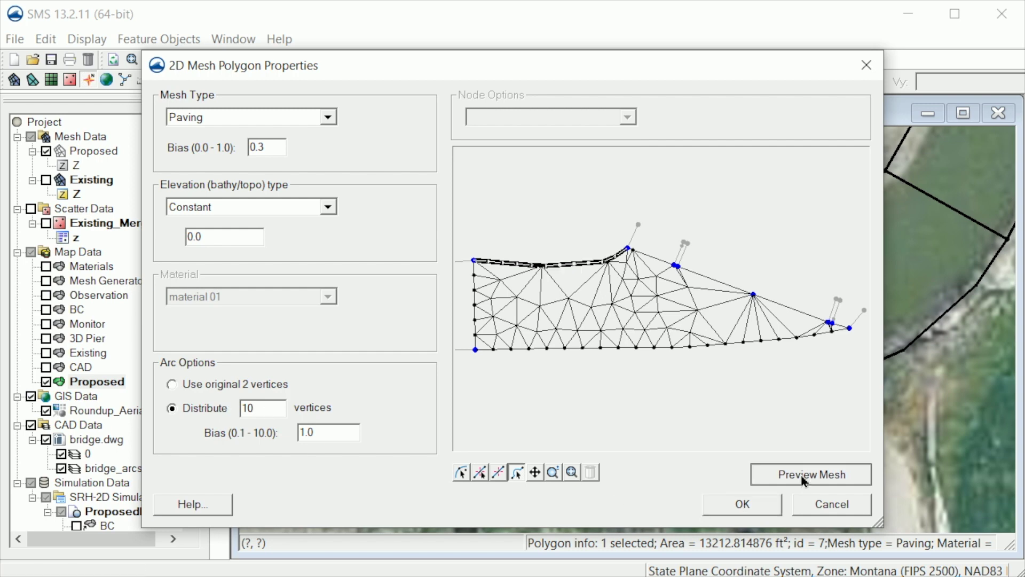
Step: Give the three sloping top-right arc segments 3 vertices, preview, and accept the polygon settings
click(651, 260)
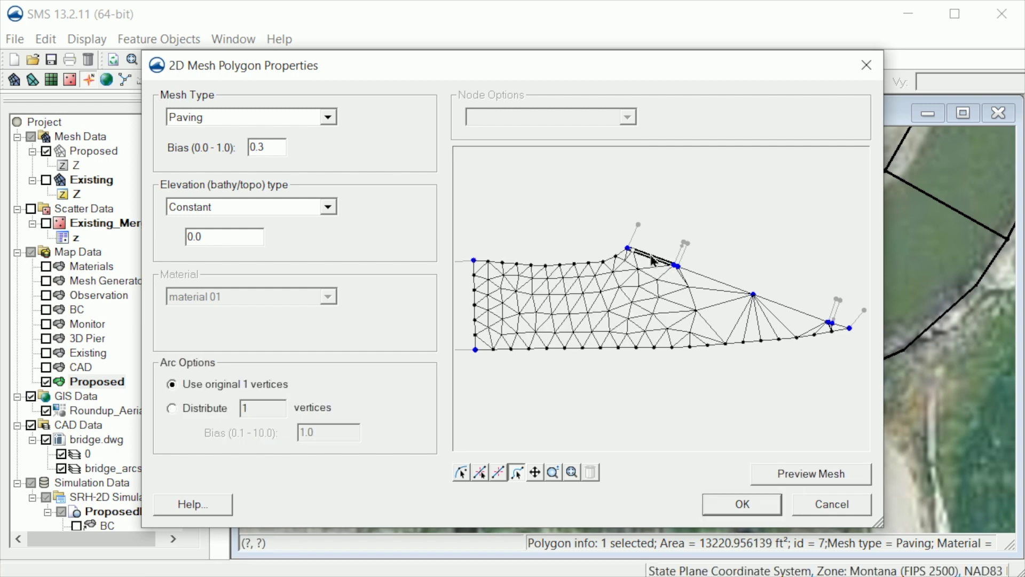
shift+click(702, 276)
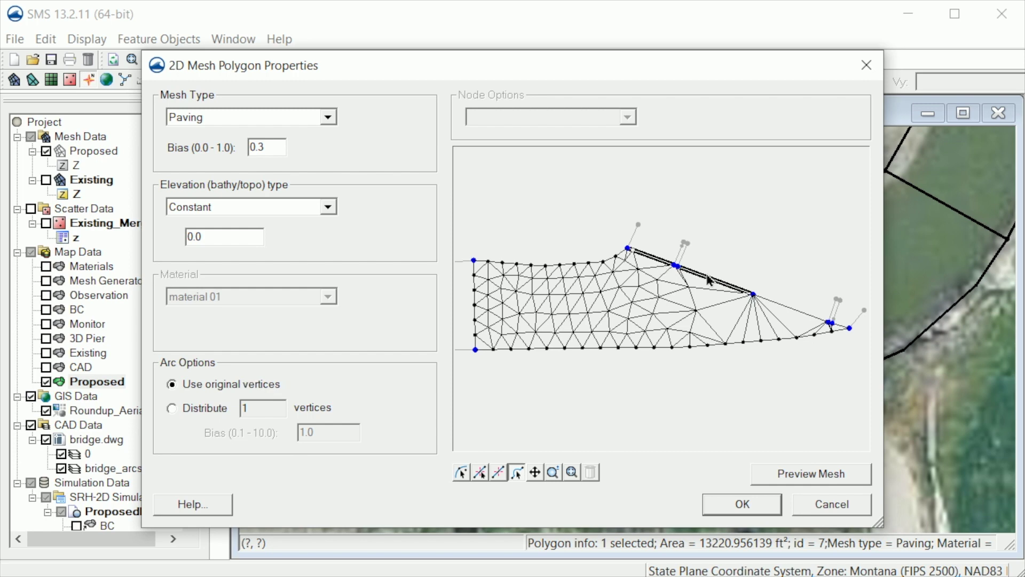
shift+click(795, 312)
click(172, 408)
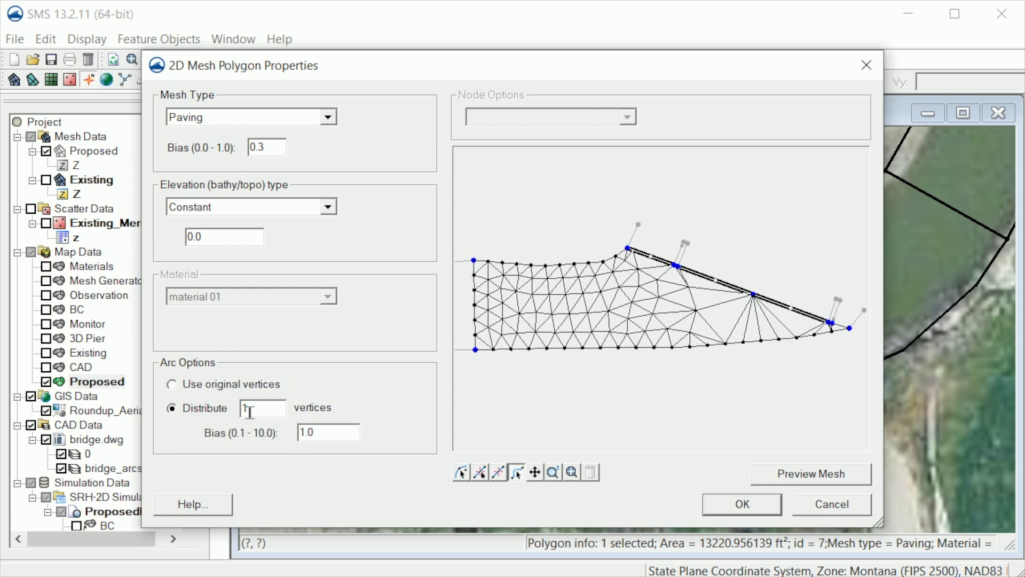
double_click(249, 411)
click(785, 477)
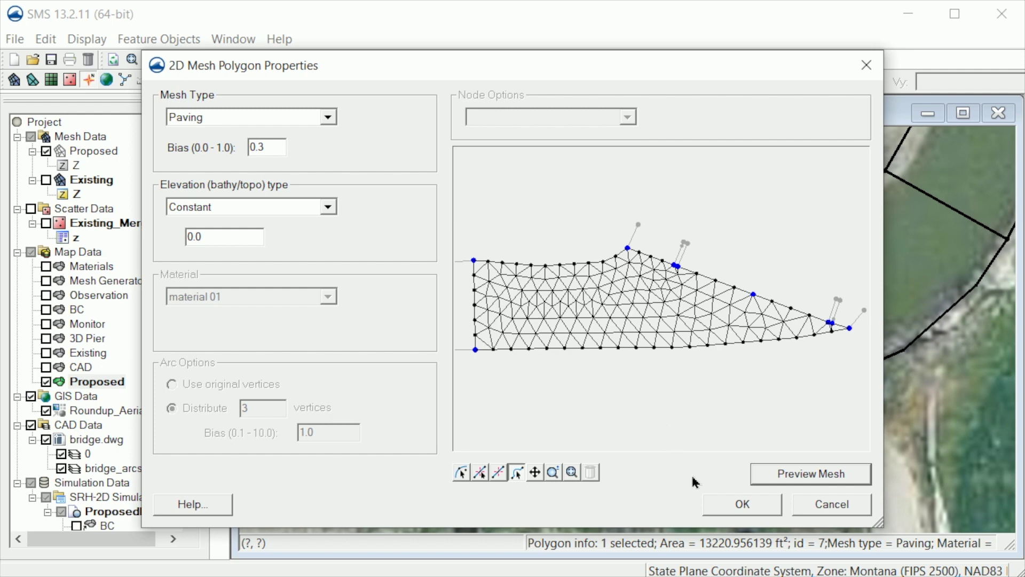
click(741, 504)
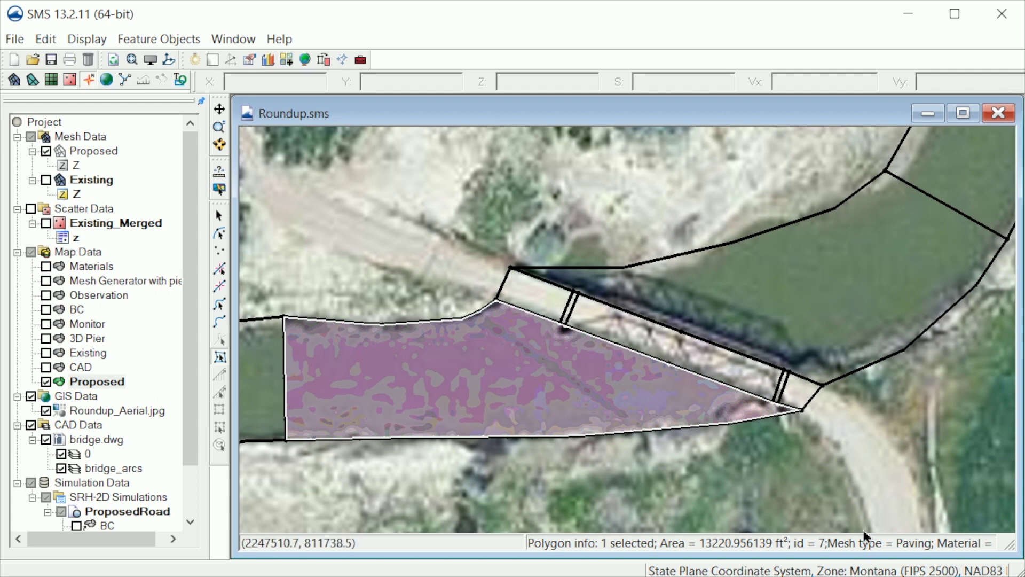
click(780, 528)
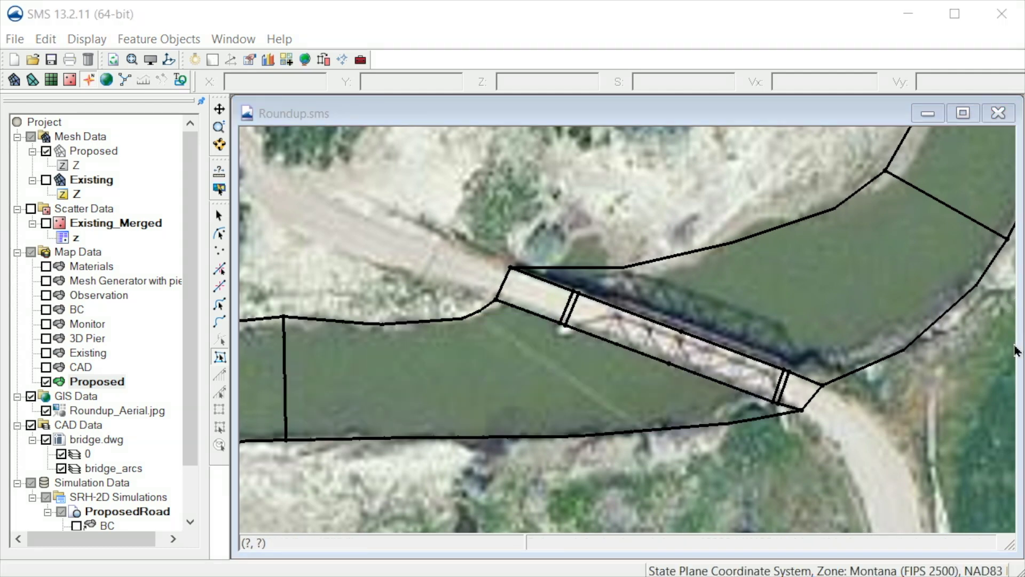
Step: Redistribute the bridge deck polygon's left, top, upper-right and right arcs to 3 vertices
double_click(695, 365)
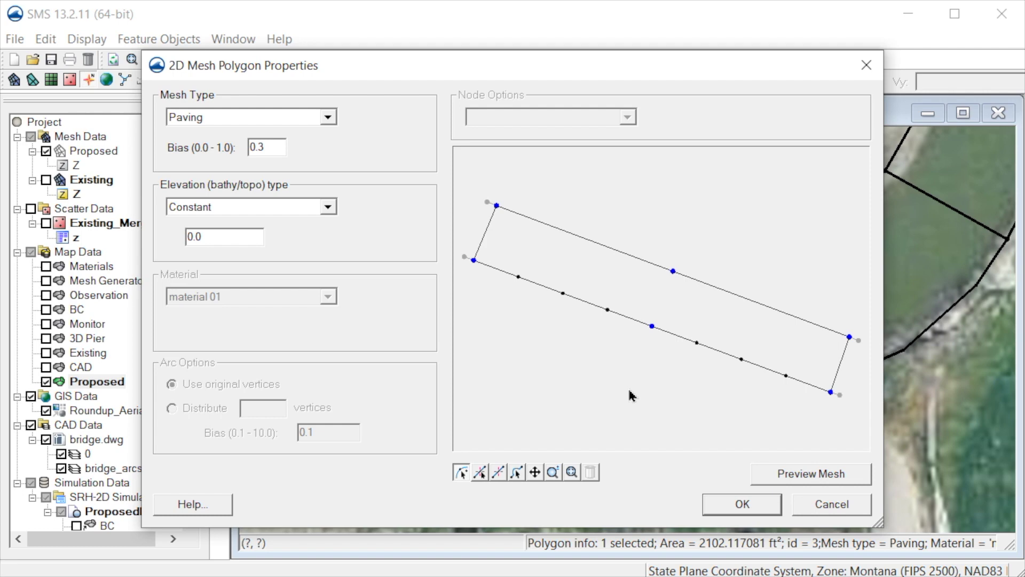
click(517, 471)
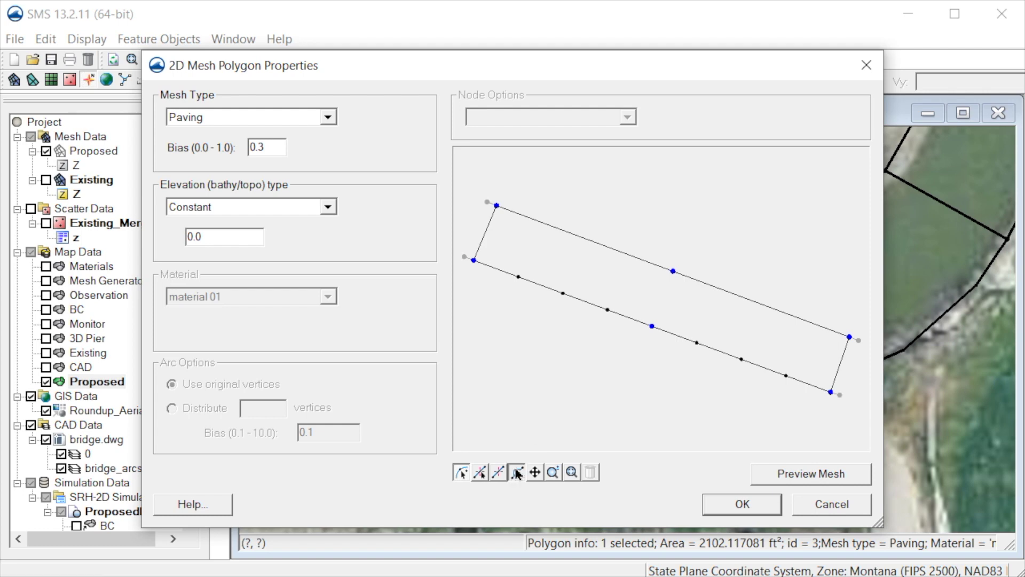
click(485, 237)
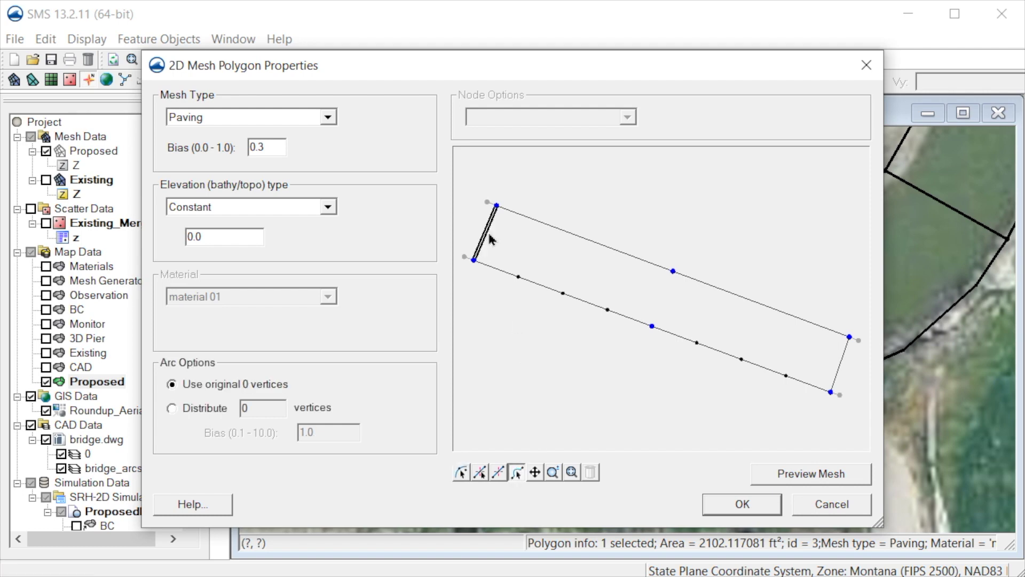
shift+click(585, 241)
shift+click(712, 283)
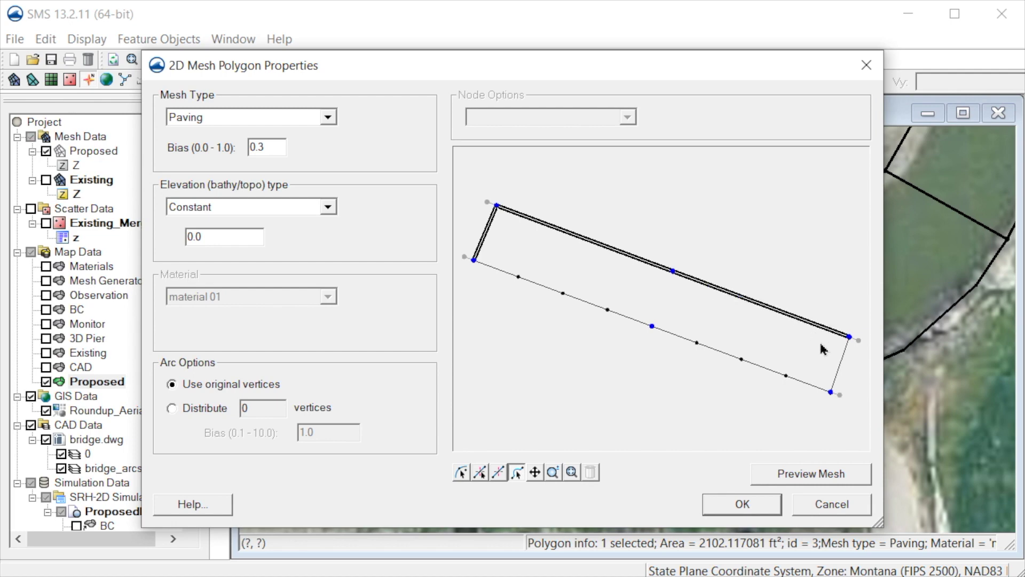
shift+click(840, 370)
click(185, 411)
drag(252, 409, 235, 413)
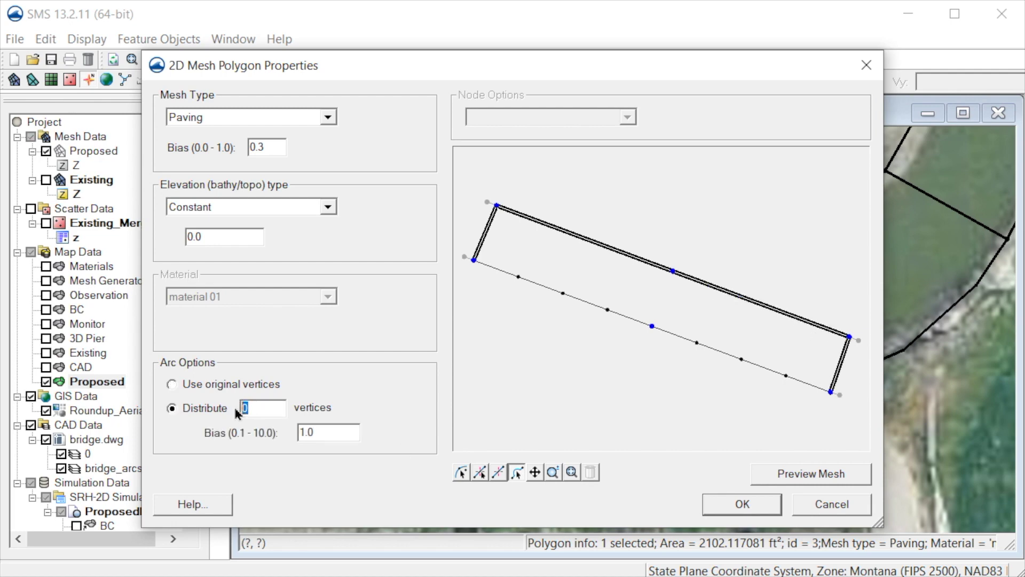
text(3)
Step: Try Patch meshing on the deck and dismiss the more-than-four-edges error
click(328, 116)
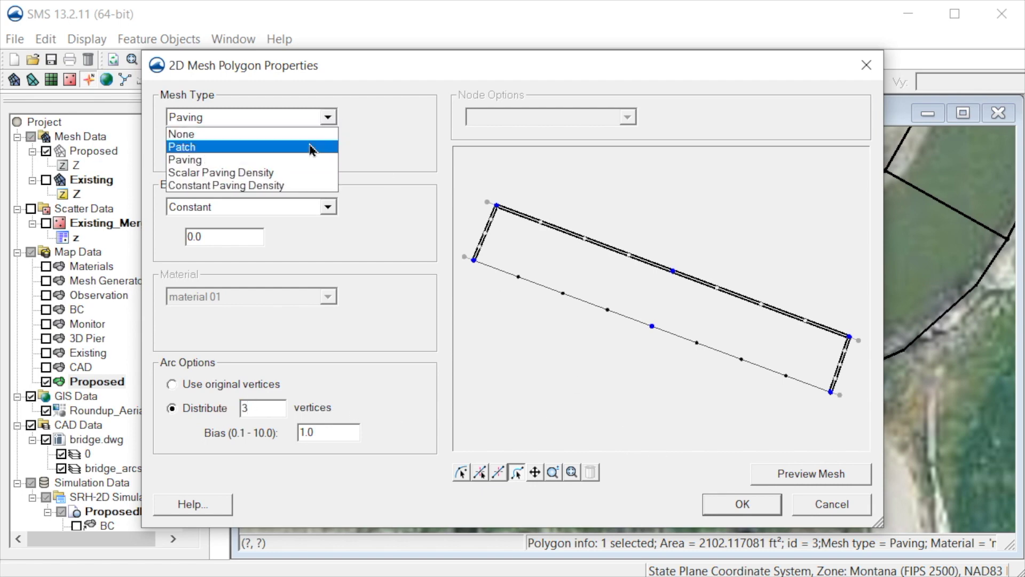
click(313, 150)
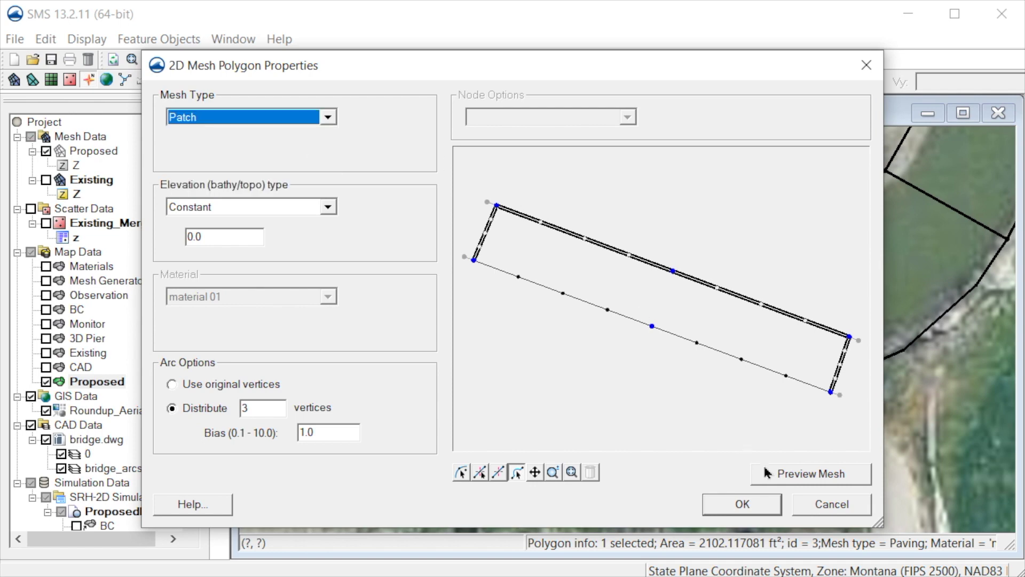
click(783, 479)
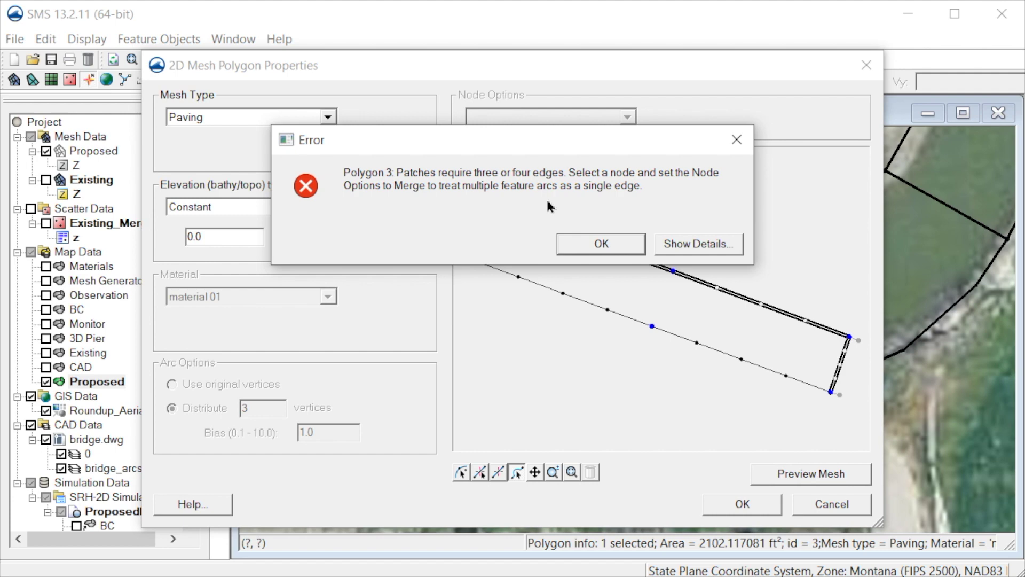
click(633, 246)
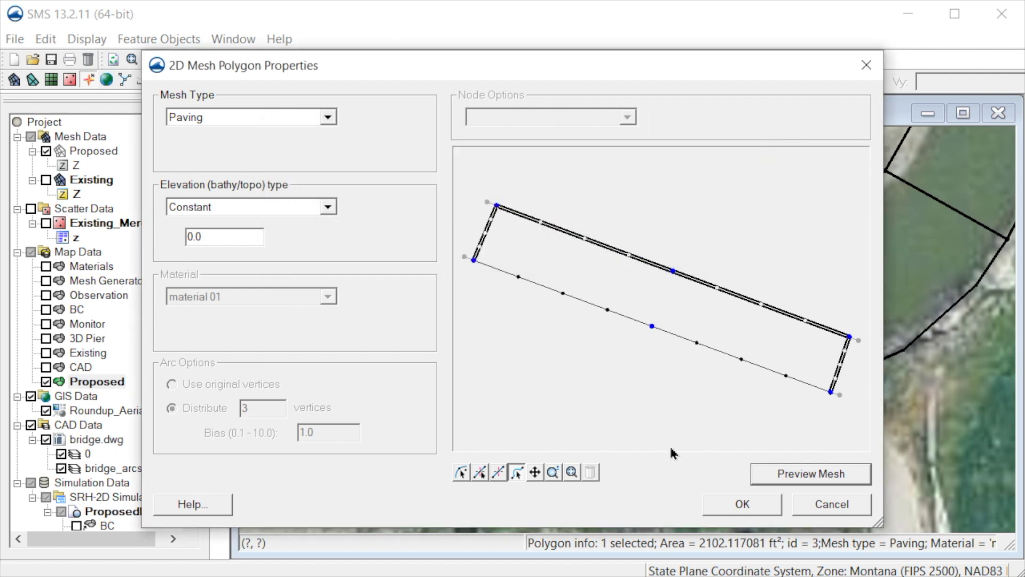
Step: Merge the deck's two mid-side nodes, set Patch meshing, preview the quad grid and accept
click(461, 472)
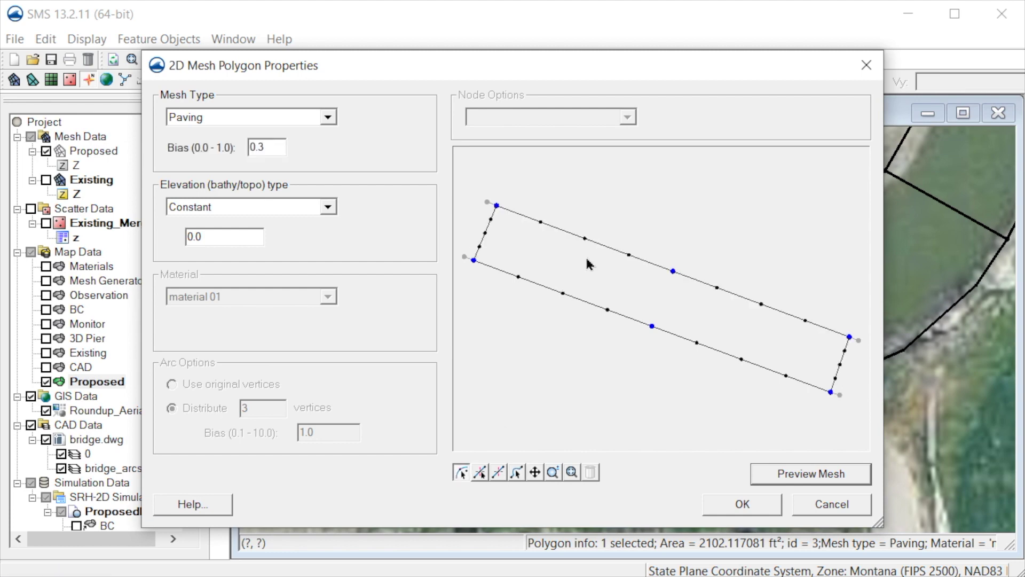
drag(632, 221, 678, 350)
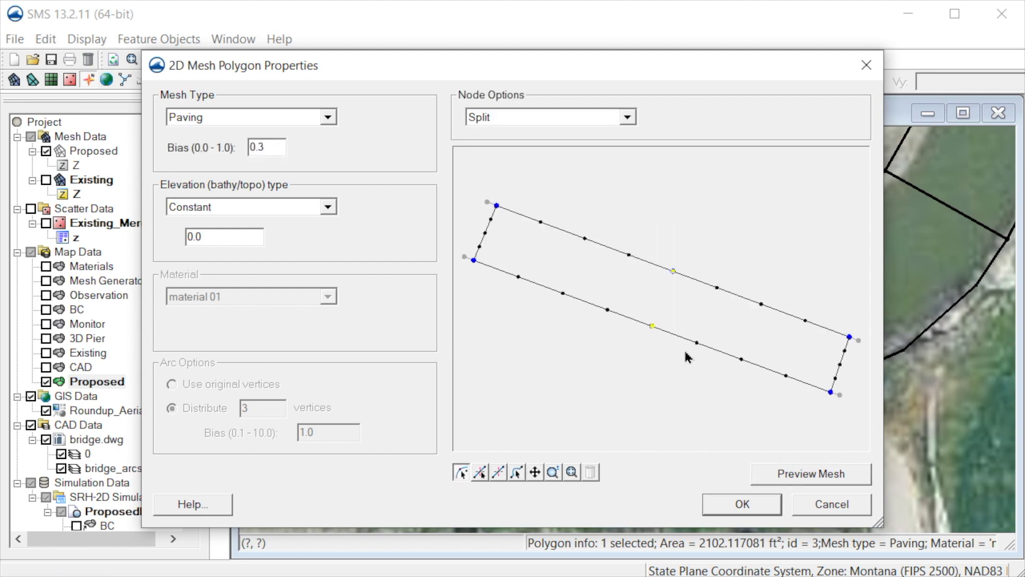
click(629, 119)
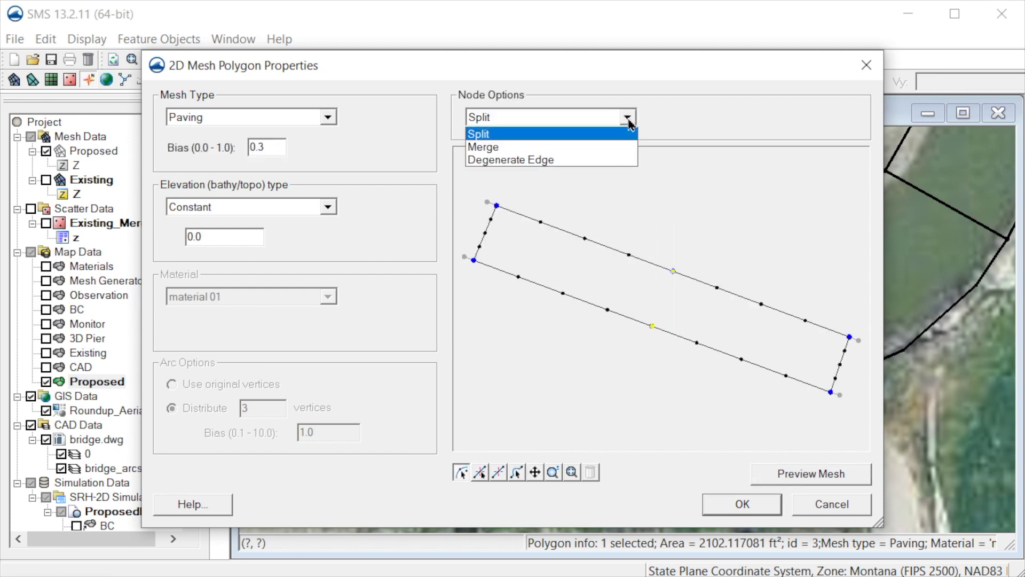
click(630, 148)
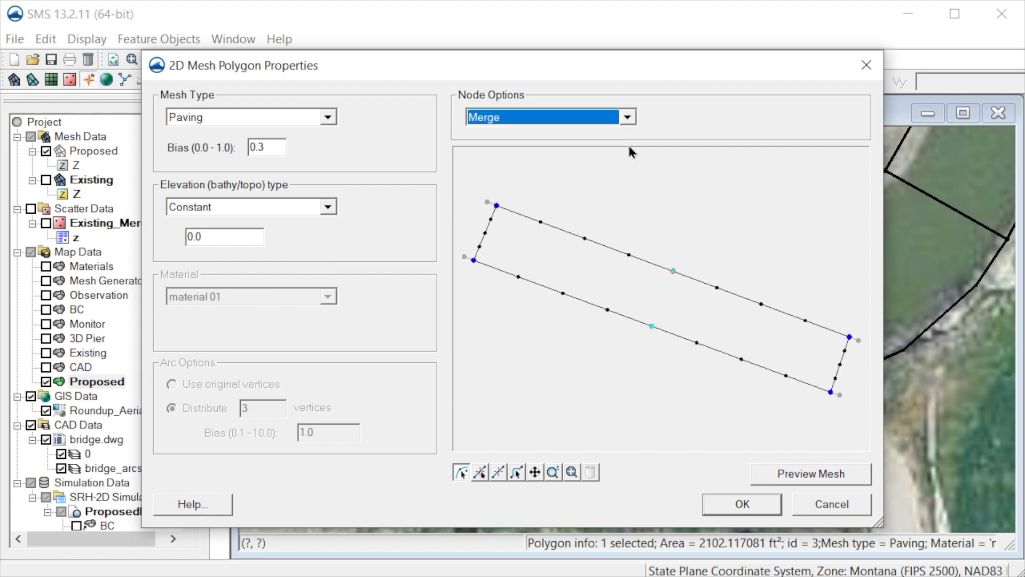
click(328, 118)
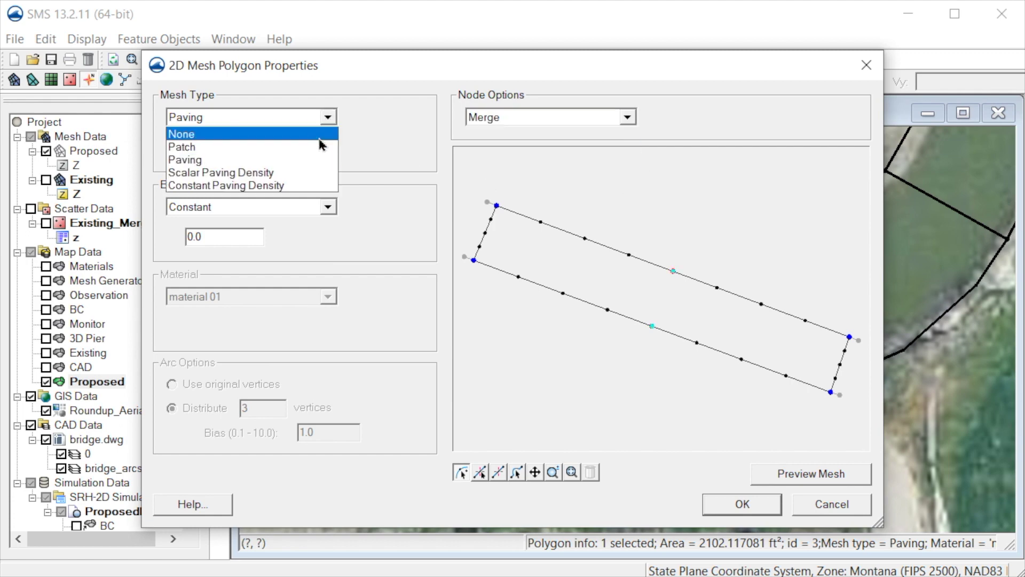
click(320, 147)
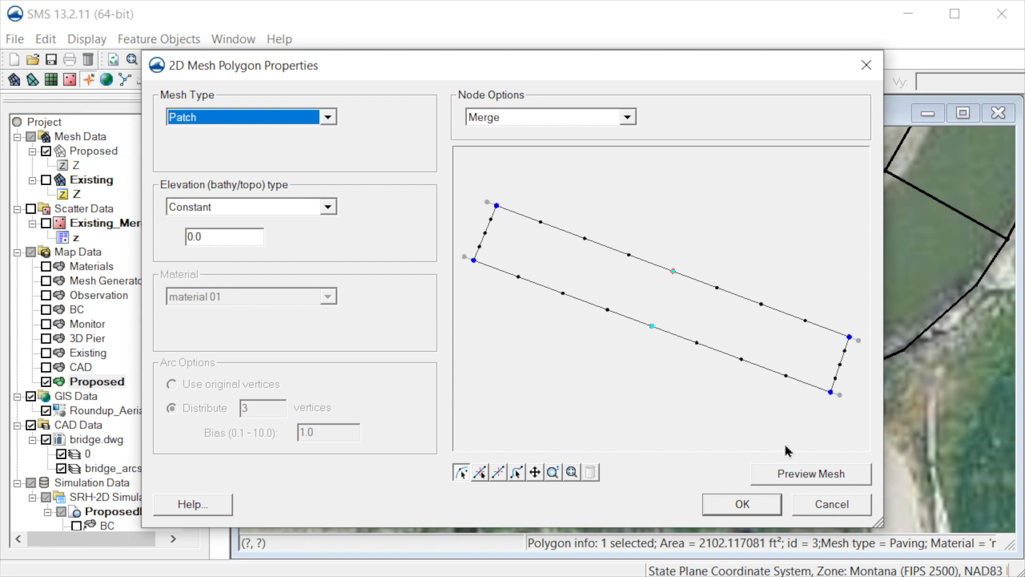
click(808, 474)
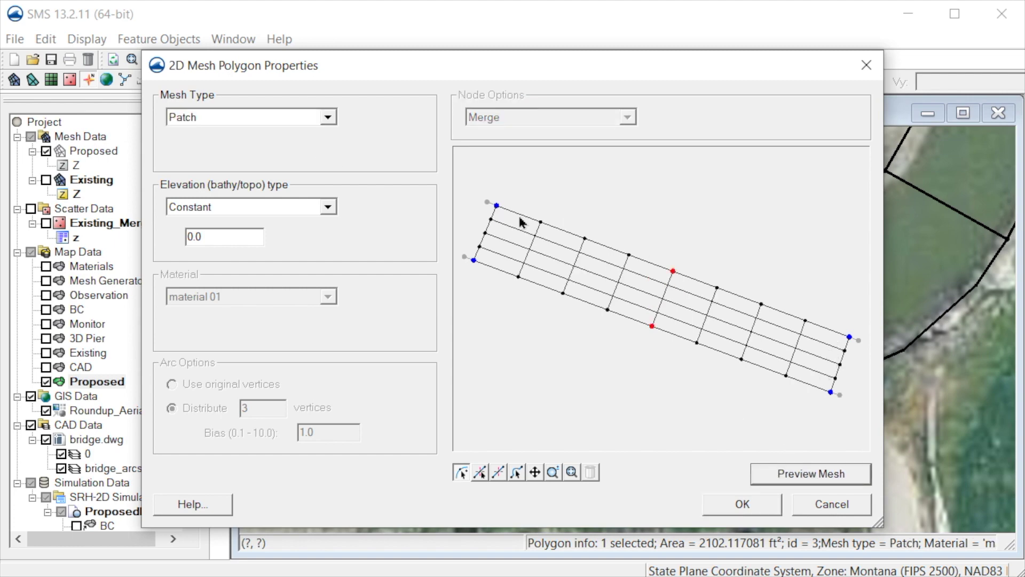
click(774, 506)
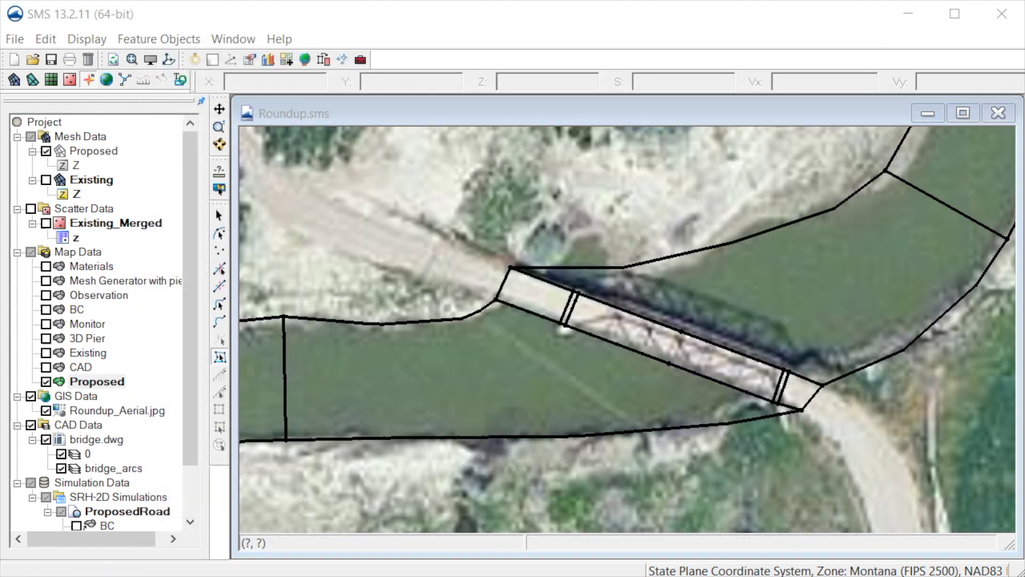
Step: Set both bridge pier polygons to mesh type None through Polygon Attributes
click(783, 389)
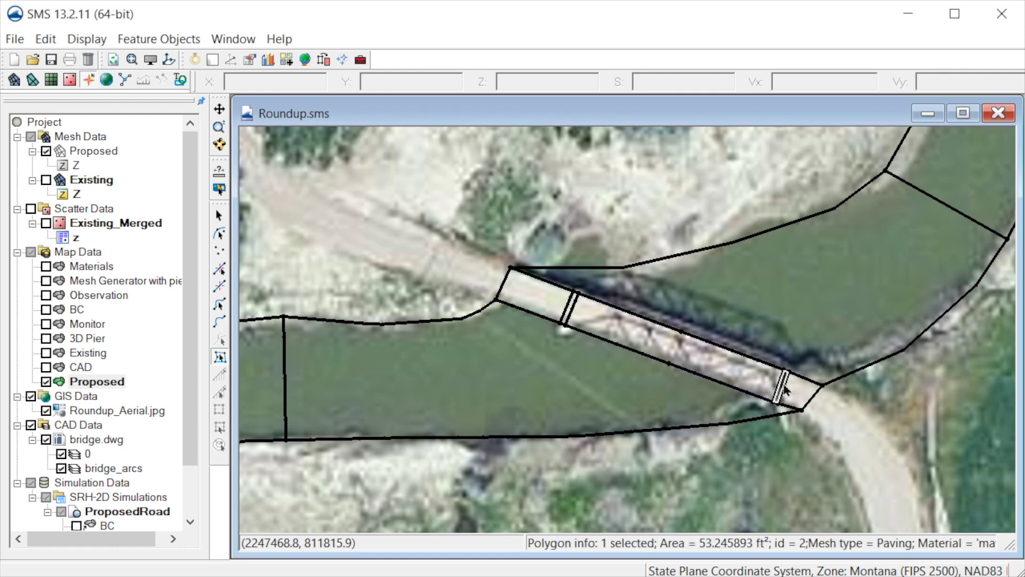
shift+click(569, 310)
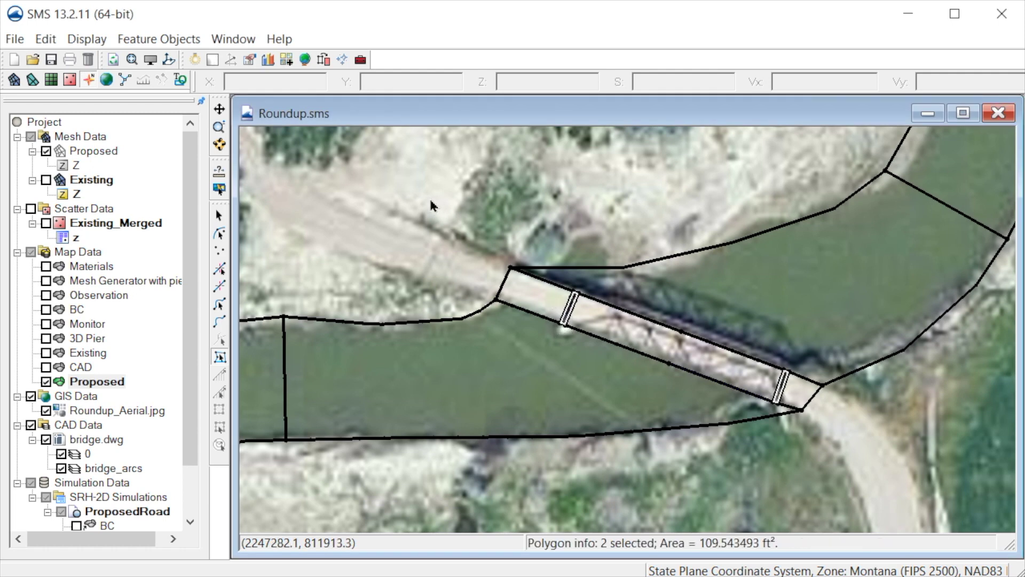
right_click(571, 307)
click(717, 435)
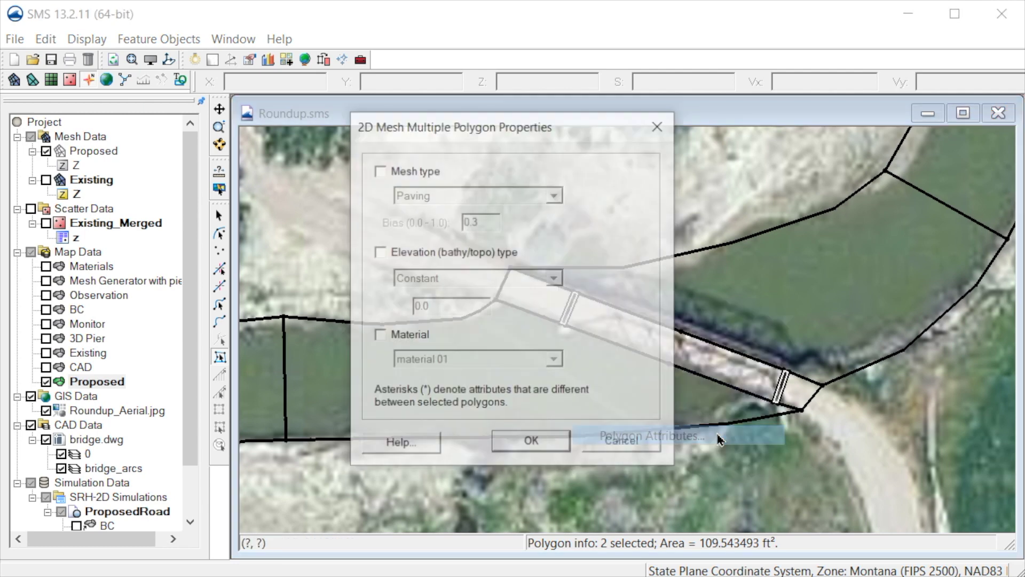
click(379, 170)
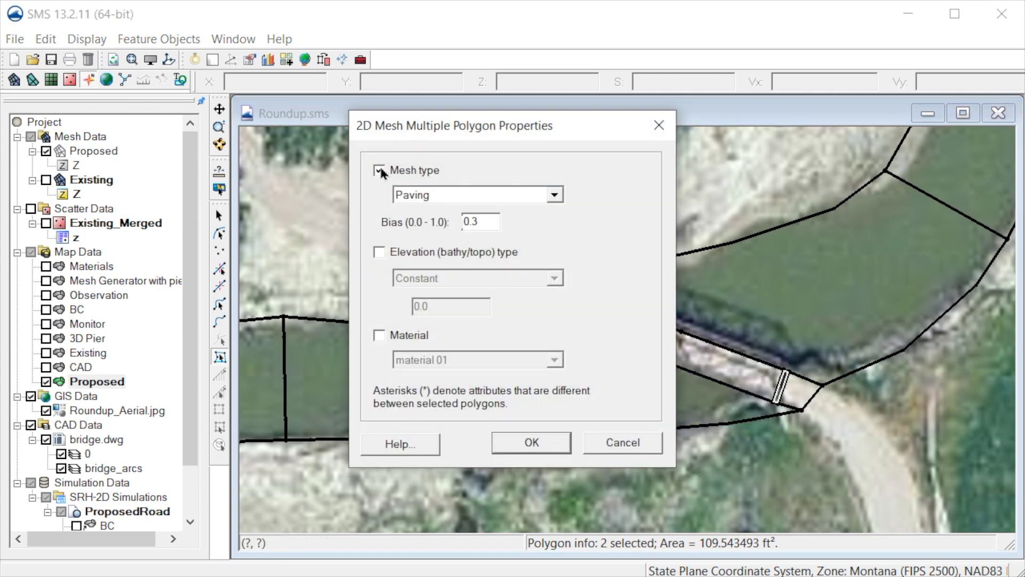
click(554, 196)
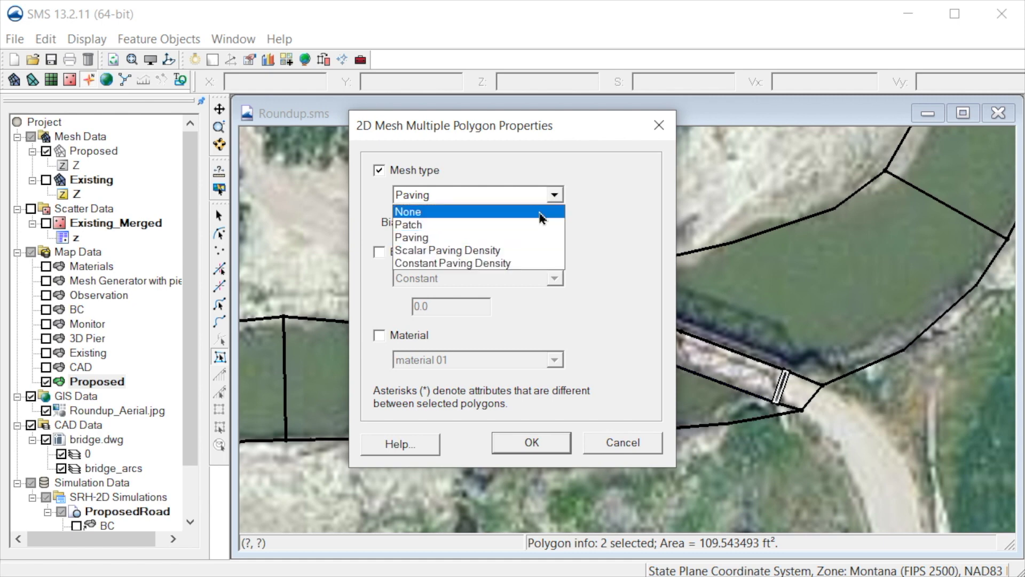
click(542, 218)
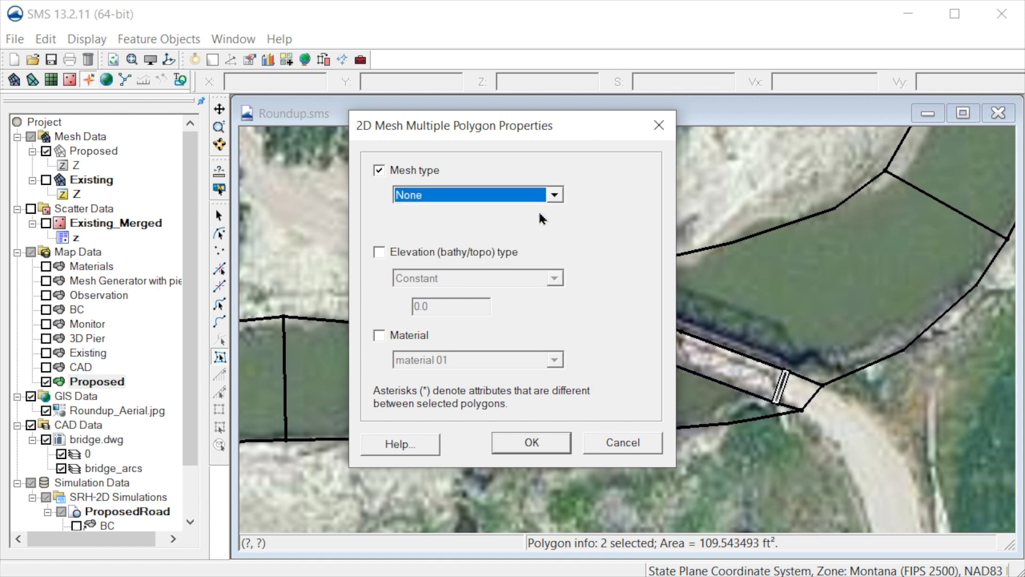
click(546, 446)
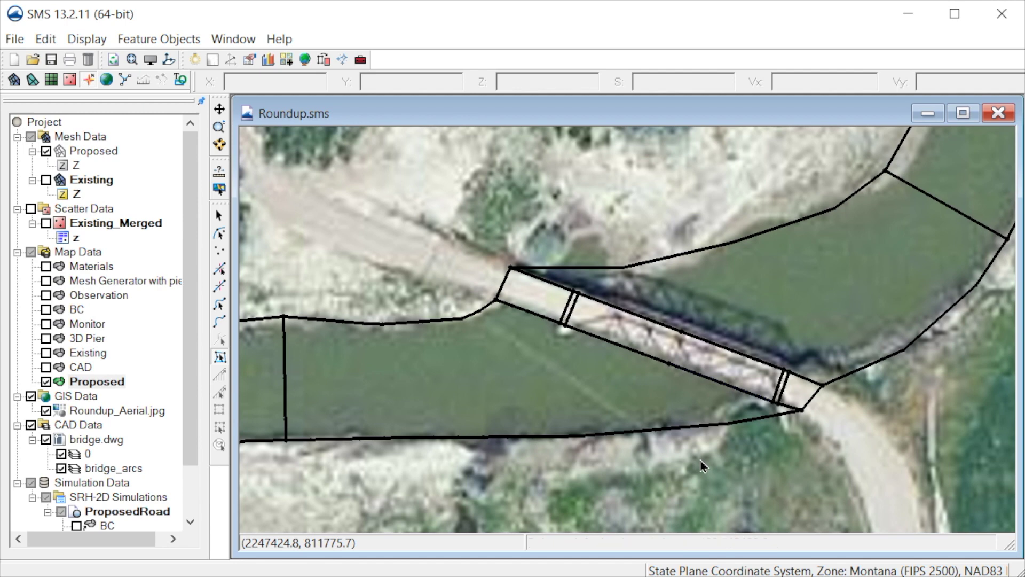
Step: Inspect the west-end, north and east-end polygons around the bridge
click(557, 300)
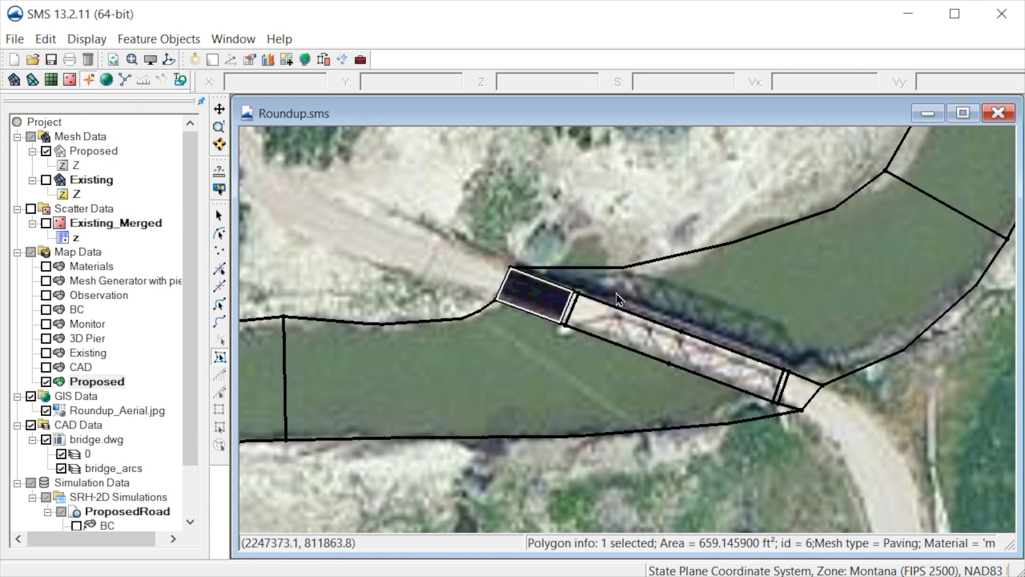
click(692, 298)
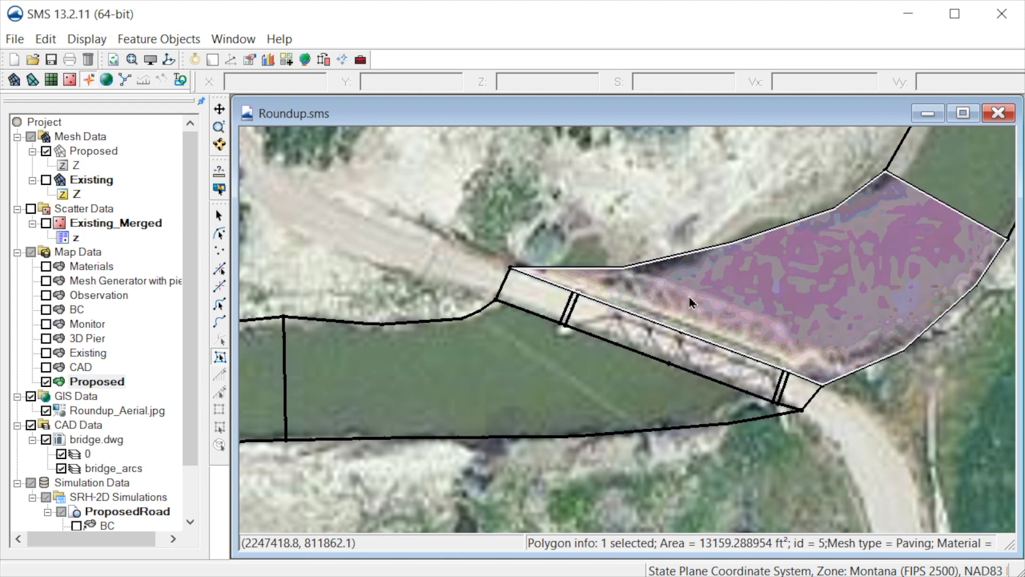
click(798, 394)
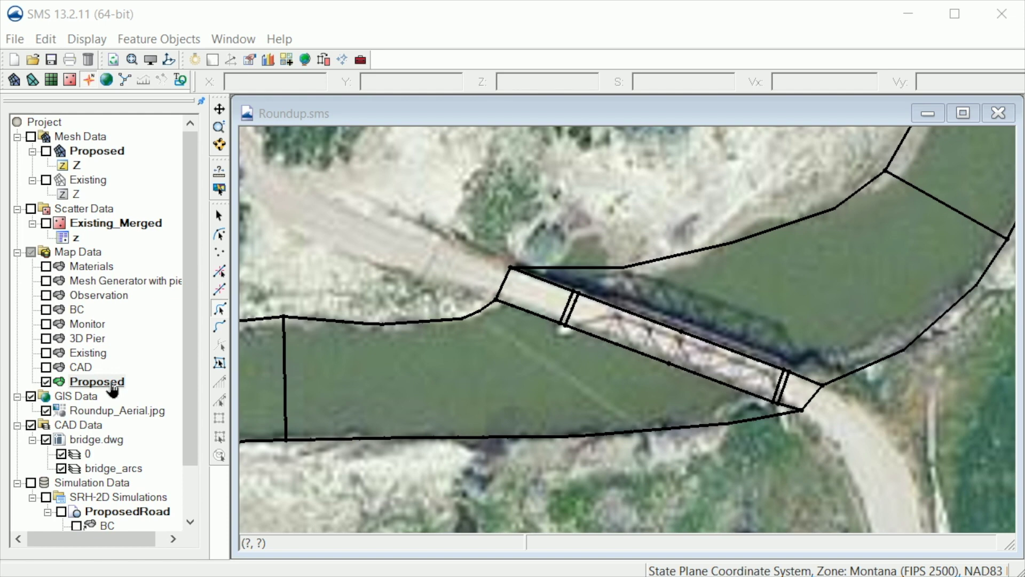
Step: Review the Proposed coverage's Convert options and close them without converting
right_click(112, 388)
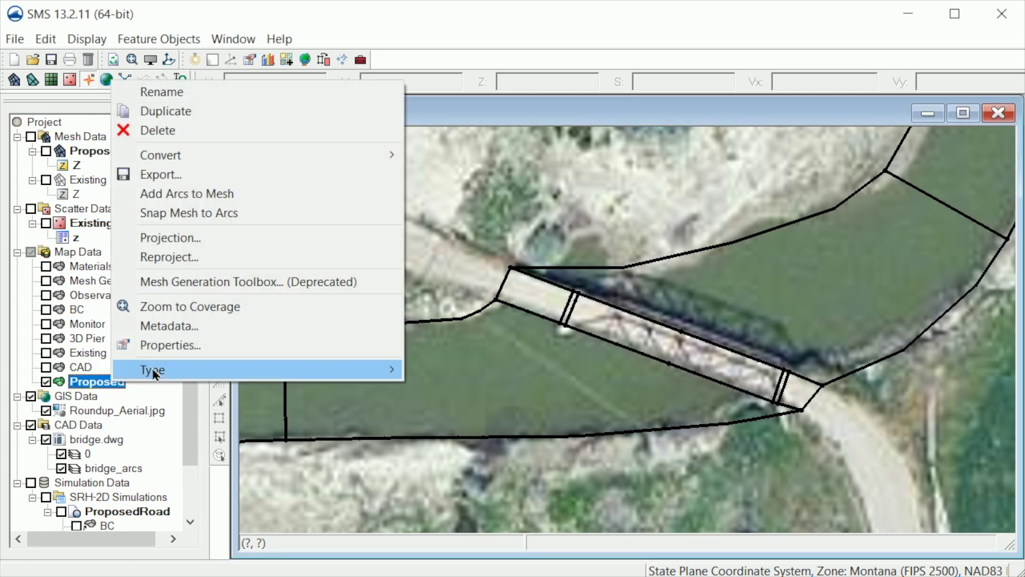
mouse_move(301, 154)
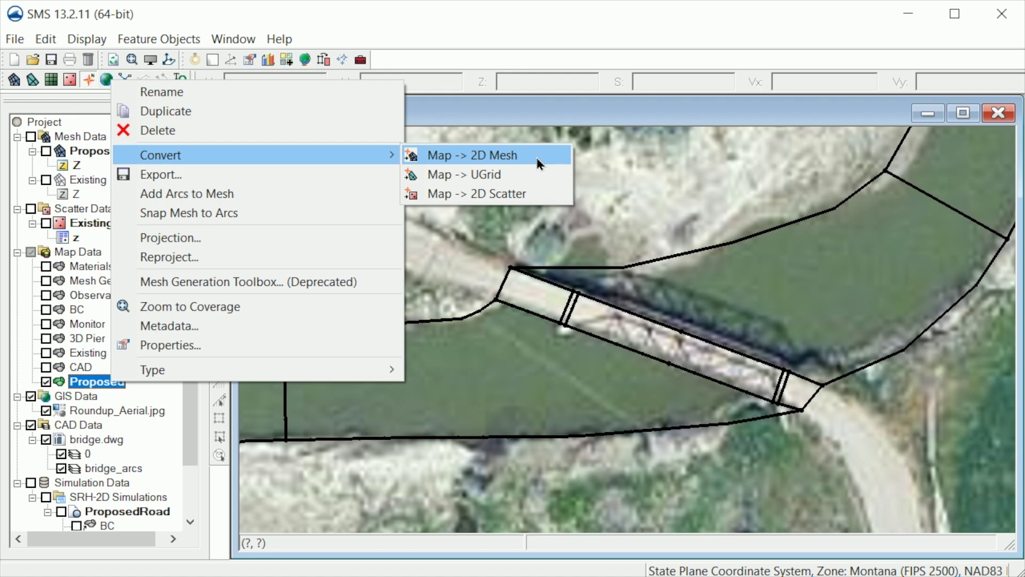
click(986, 509)
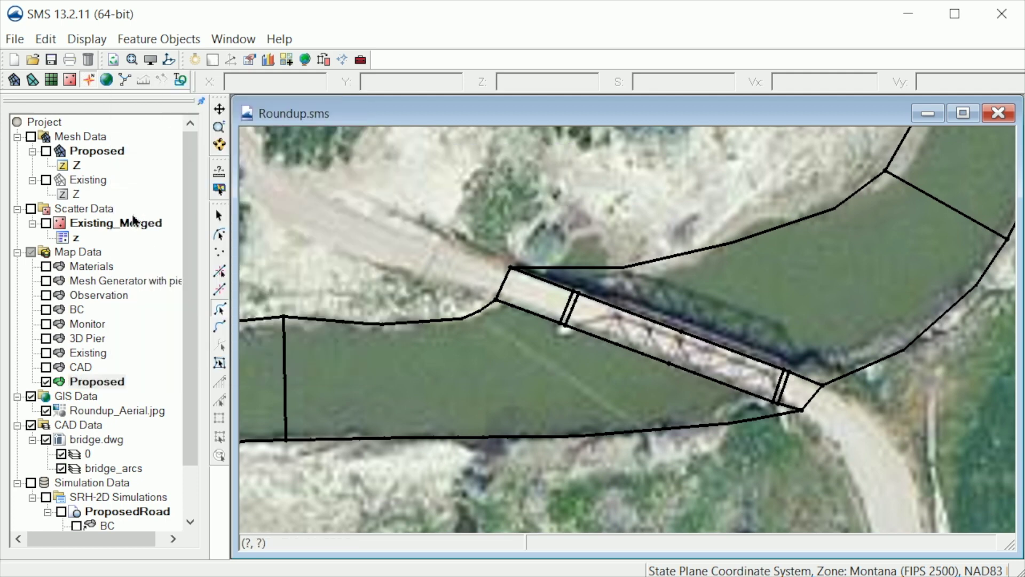
Step: Show the Proposed 2D mesh and hide the Proposed coverage arcs
click(45, 152)
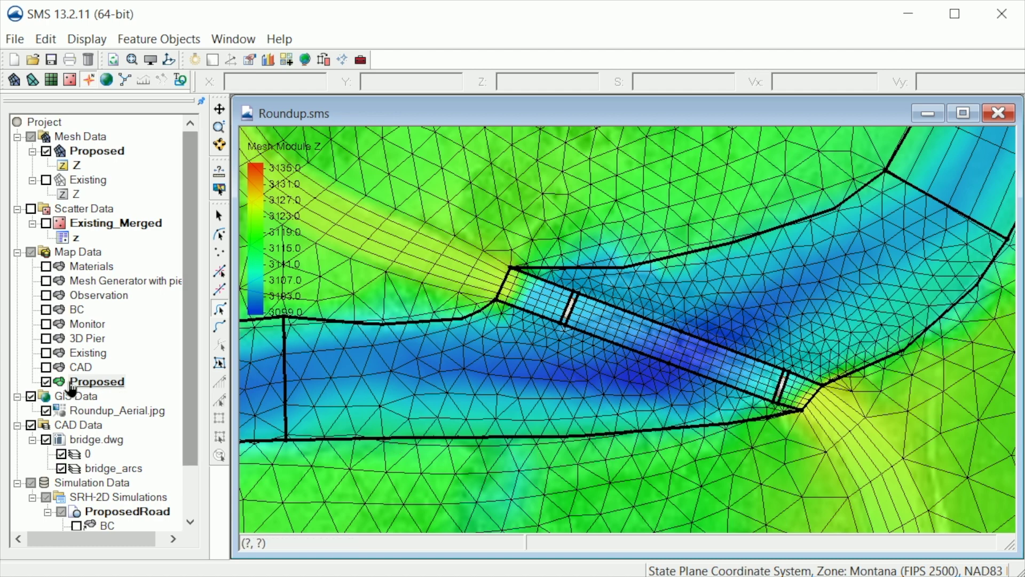
click(46, 381)
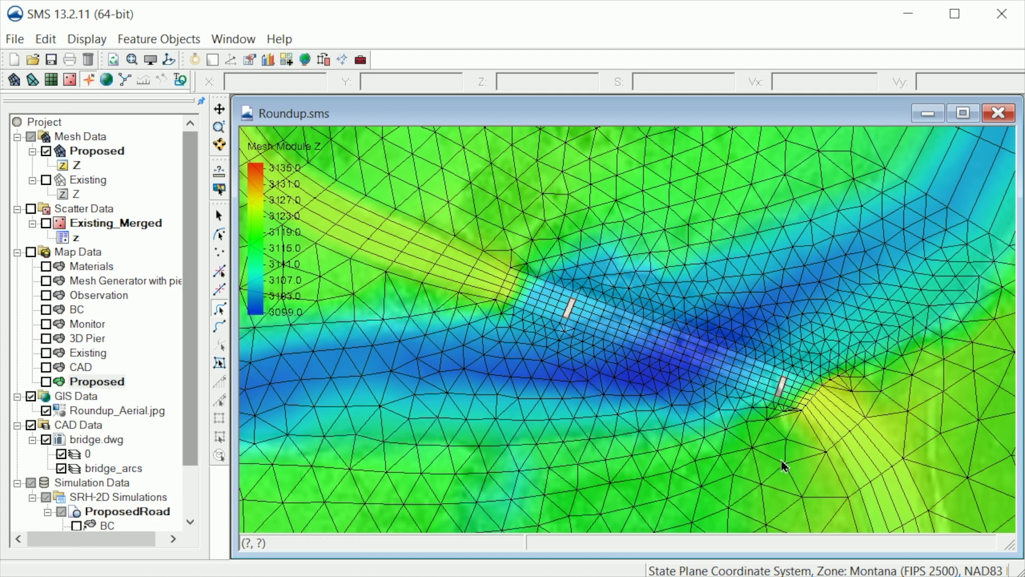